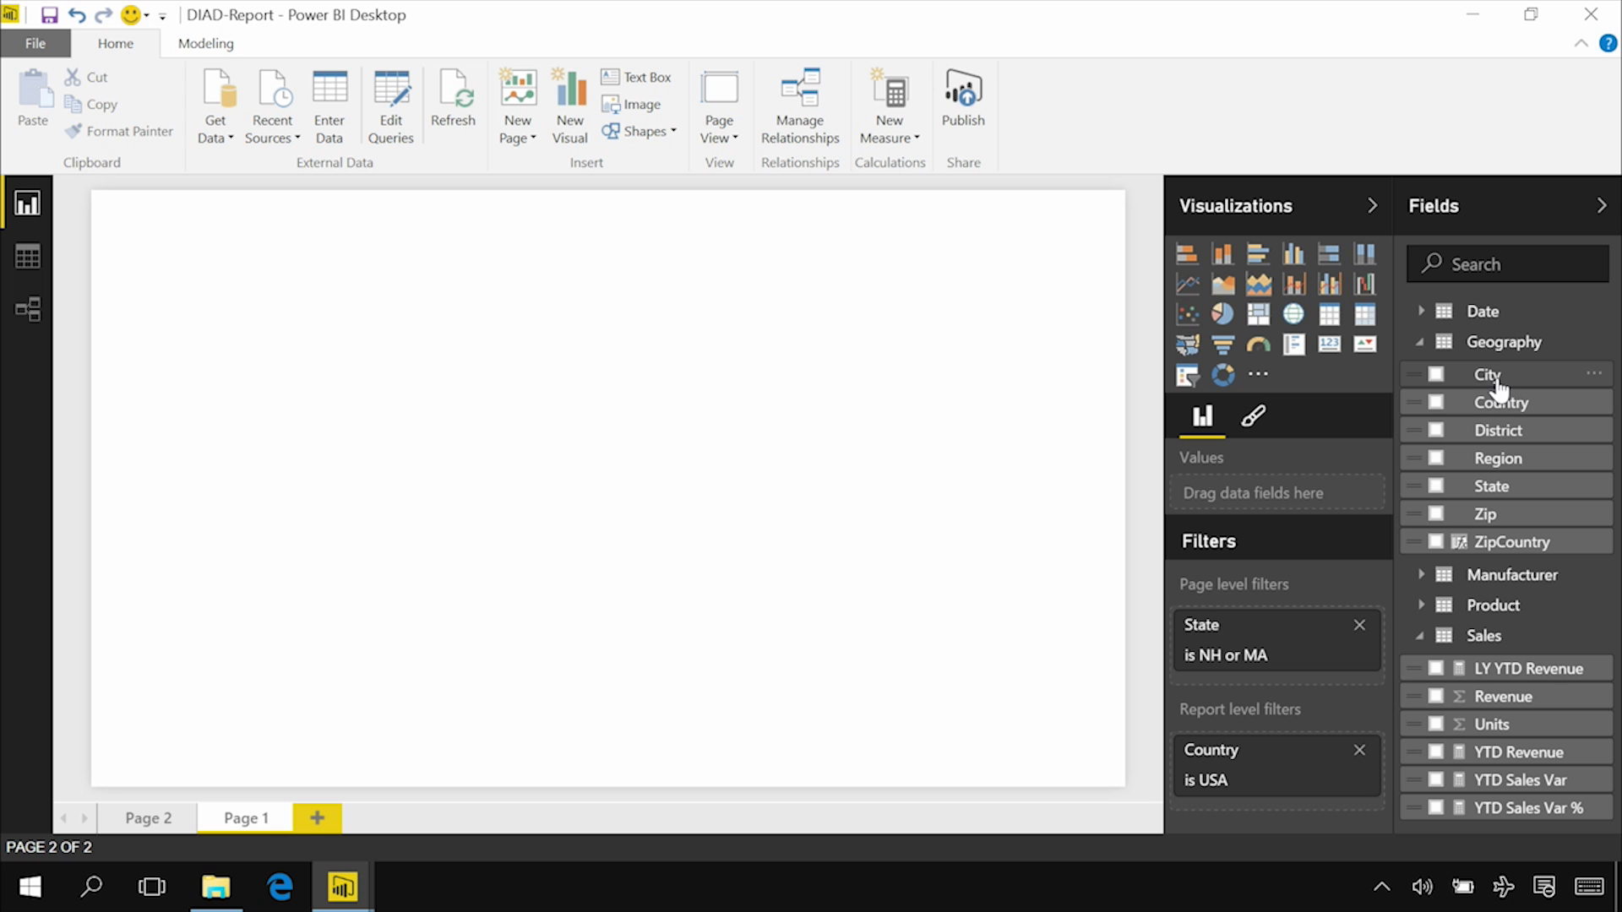
Step: Plot City from the Geography table on a large map, with Units from the Sales table as its values
{"action": "left_click_drag", "start_coordinate": [1500, 390], "coordinate": [326, 459]}
{"action": "left_click_drag", "start_coordinate": [439, 597], "coordinate": [661, 743]}
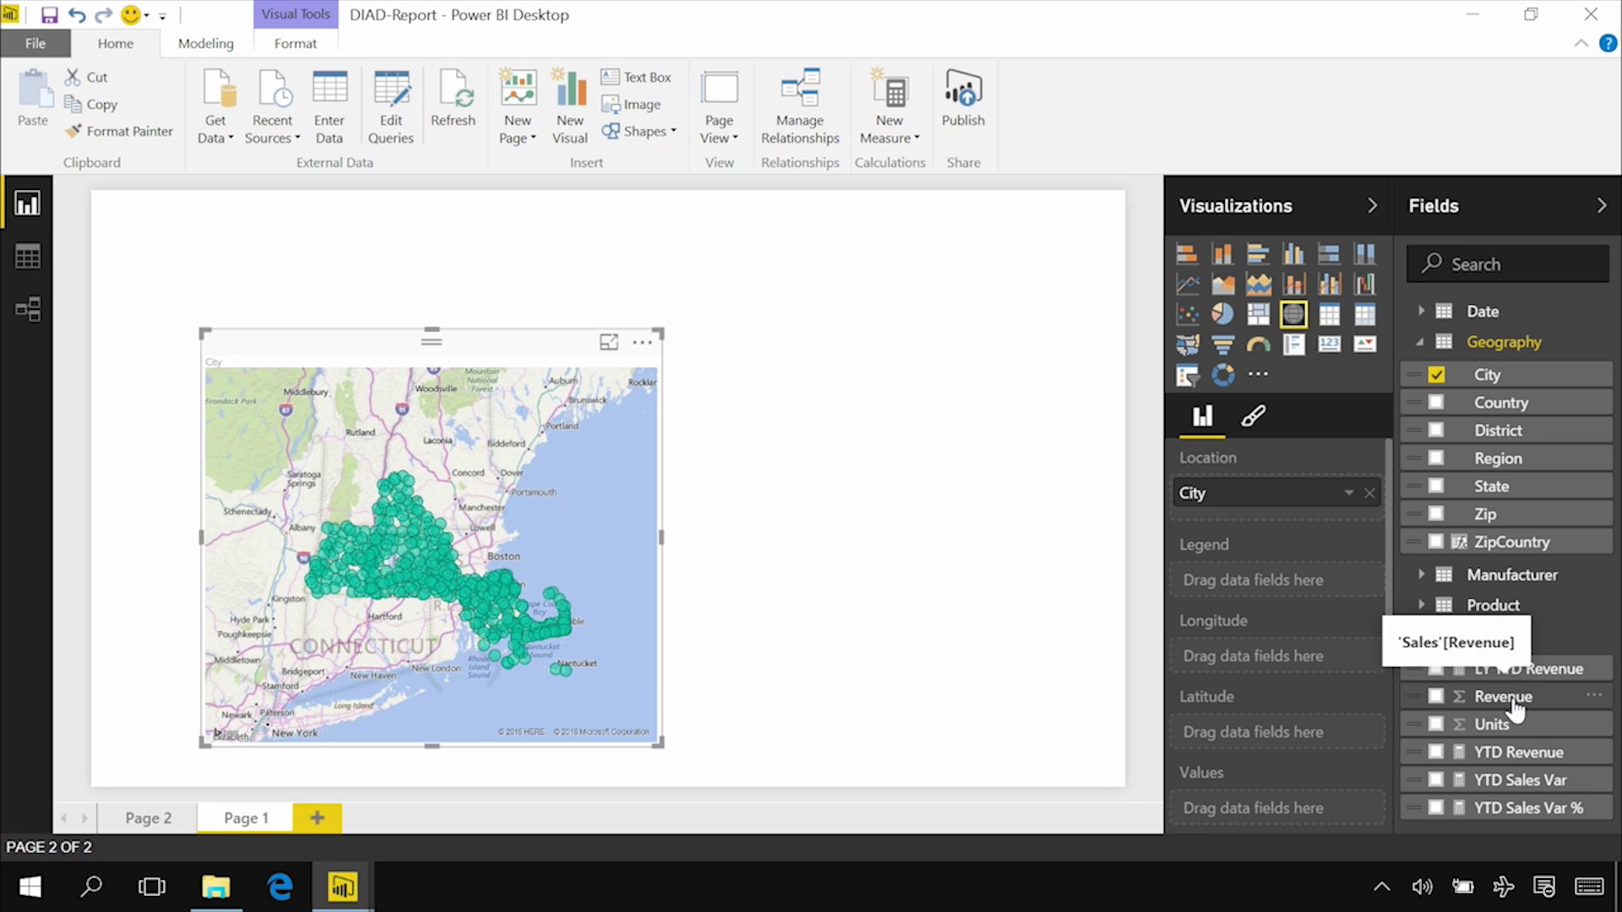
{"action": "left_click_drag", "start_coordinate": [1506, 733], "coordinate": [1256, 814]}
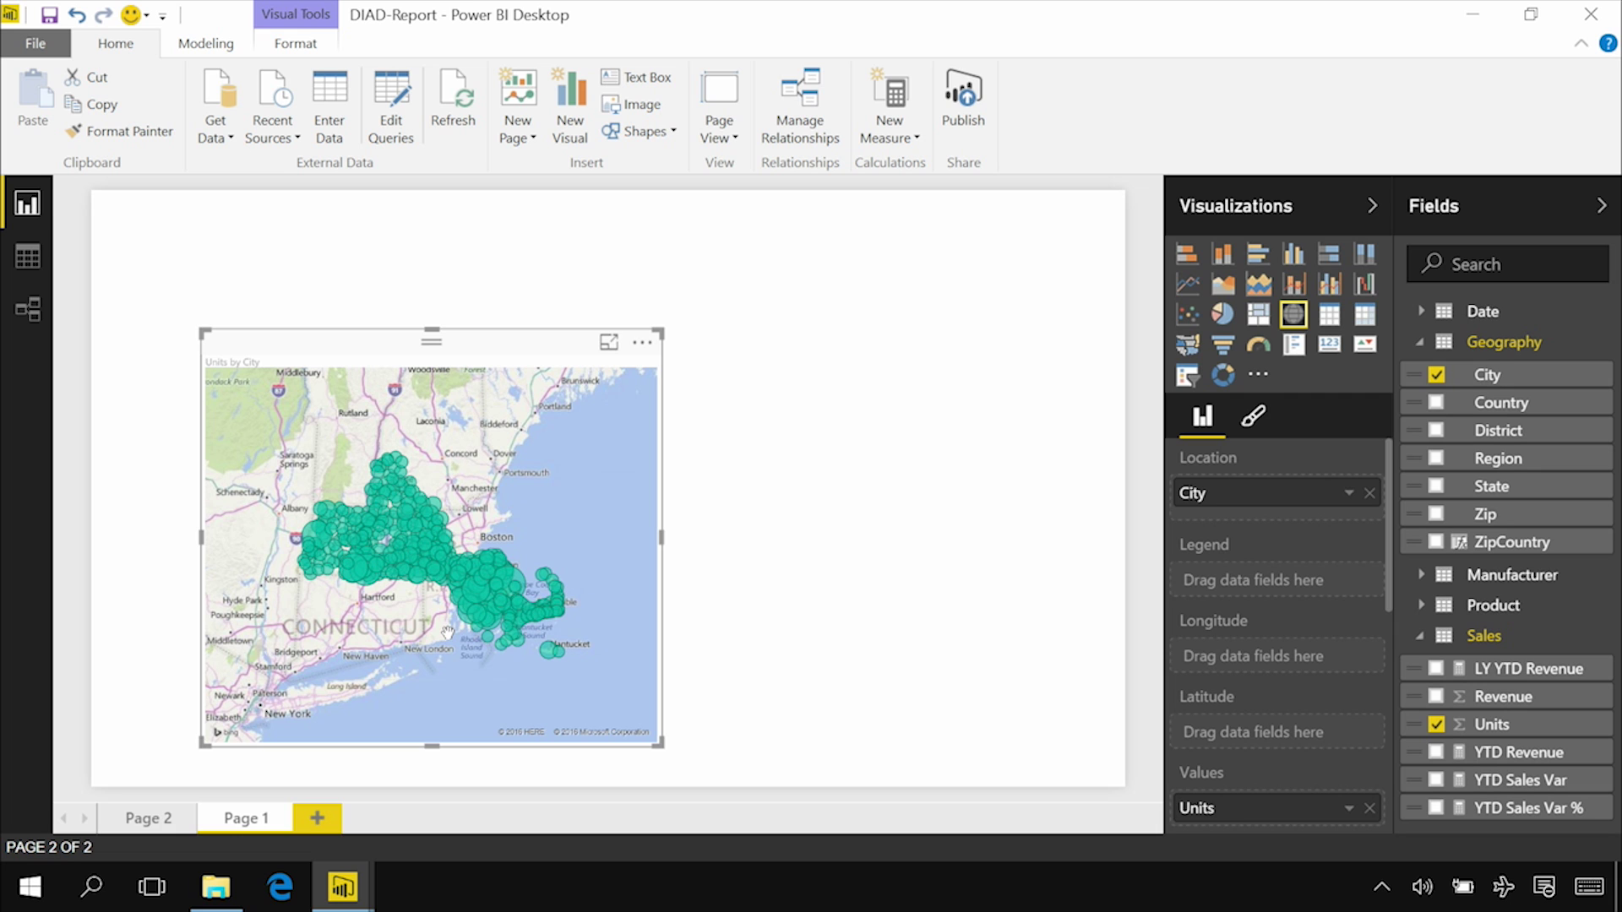
{"action": "left_click_drag", "start_coordinate": [660, 332], "coordinate": [792, 246]}
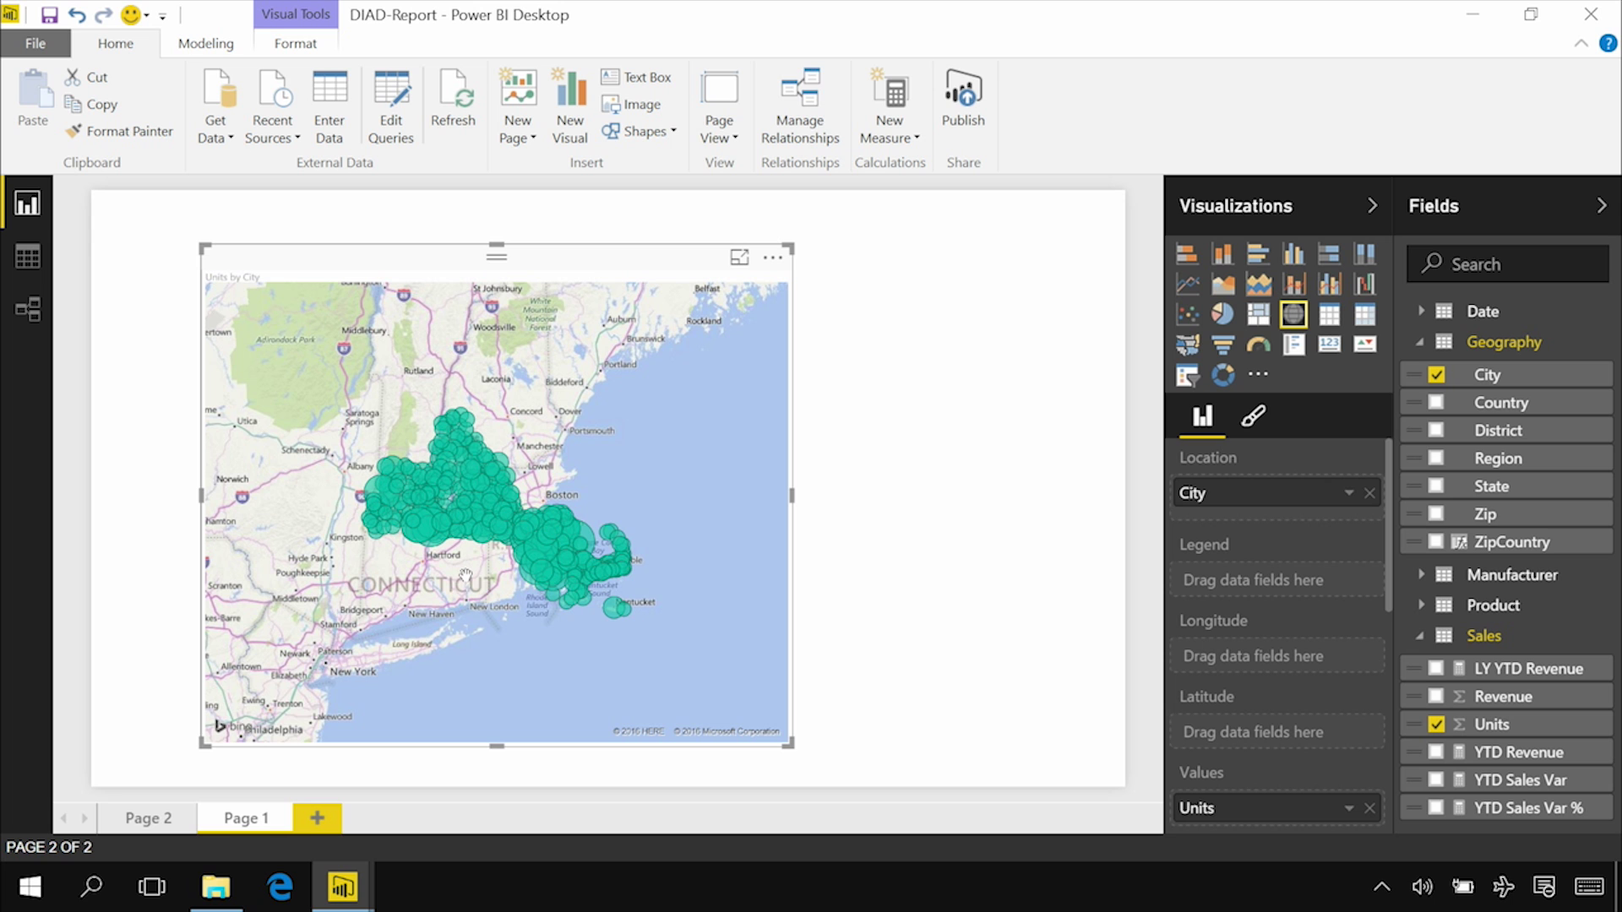
Step: Examine the city bubbles up close and review the map's field wells, down to Color saturation
{"action": "scroll", "coordinate": [454, 501], "scroll_direction": "up", "scroll_amount": 2}
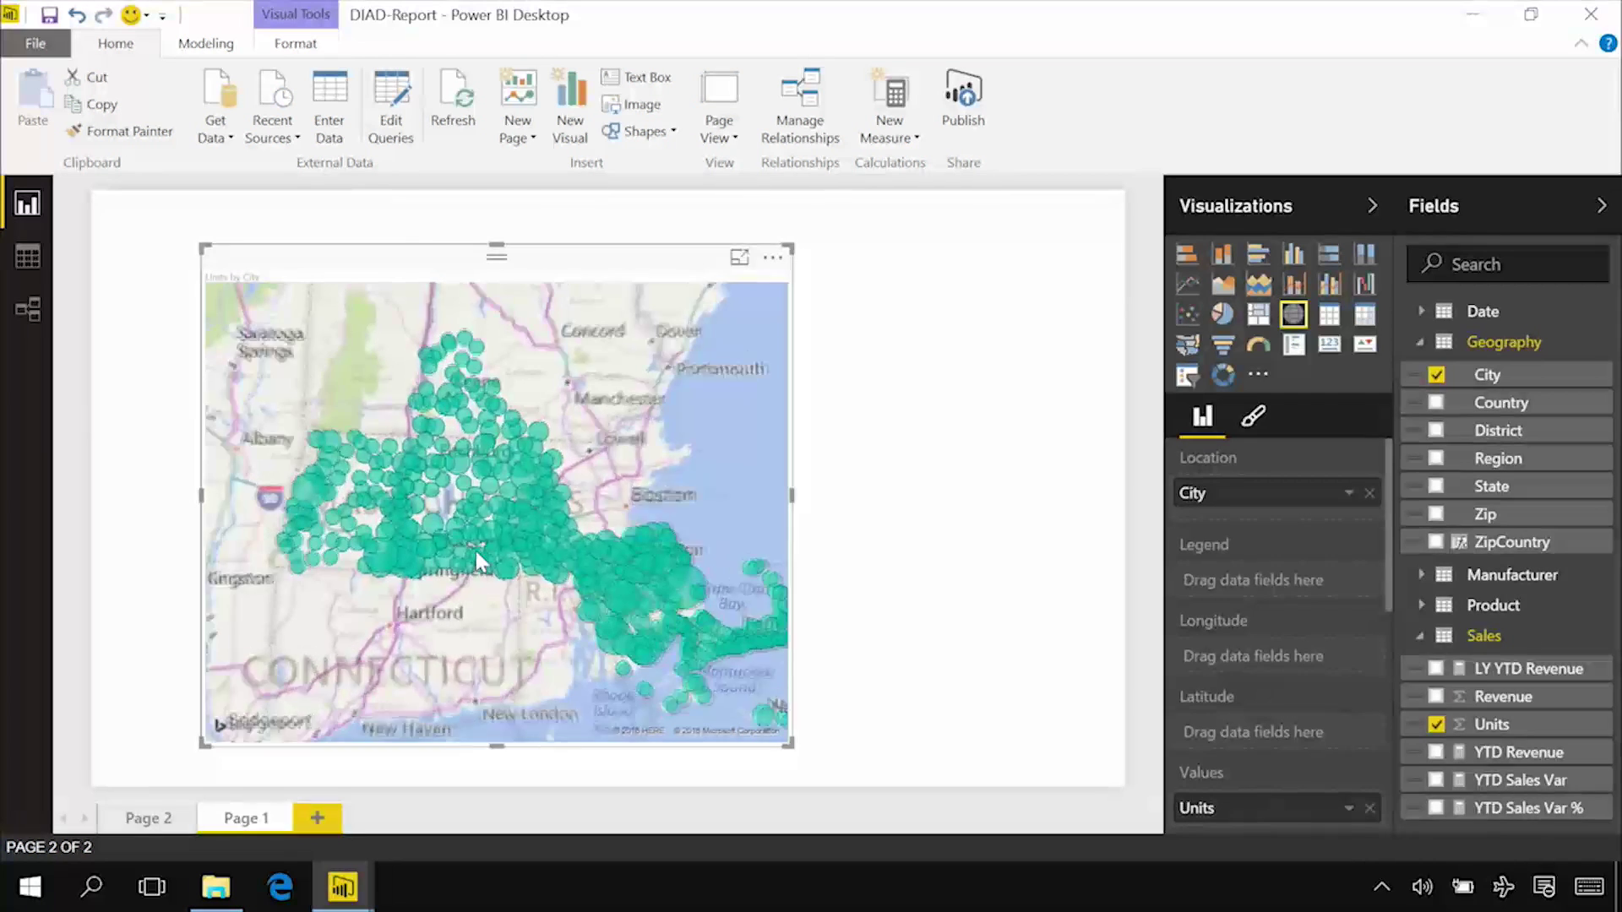
{"action": "scroll", "coordinate": [477, 507], "scroll_direction": "up", "scroll_amount": 2}
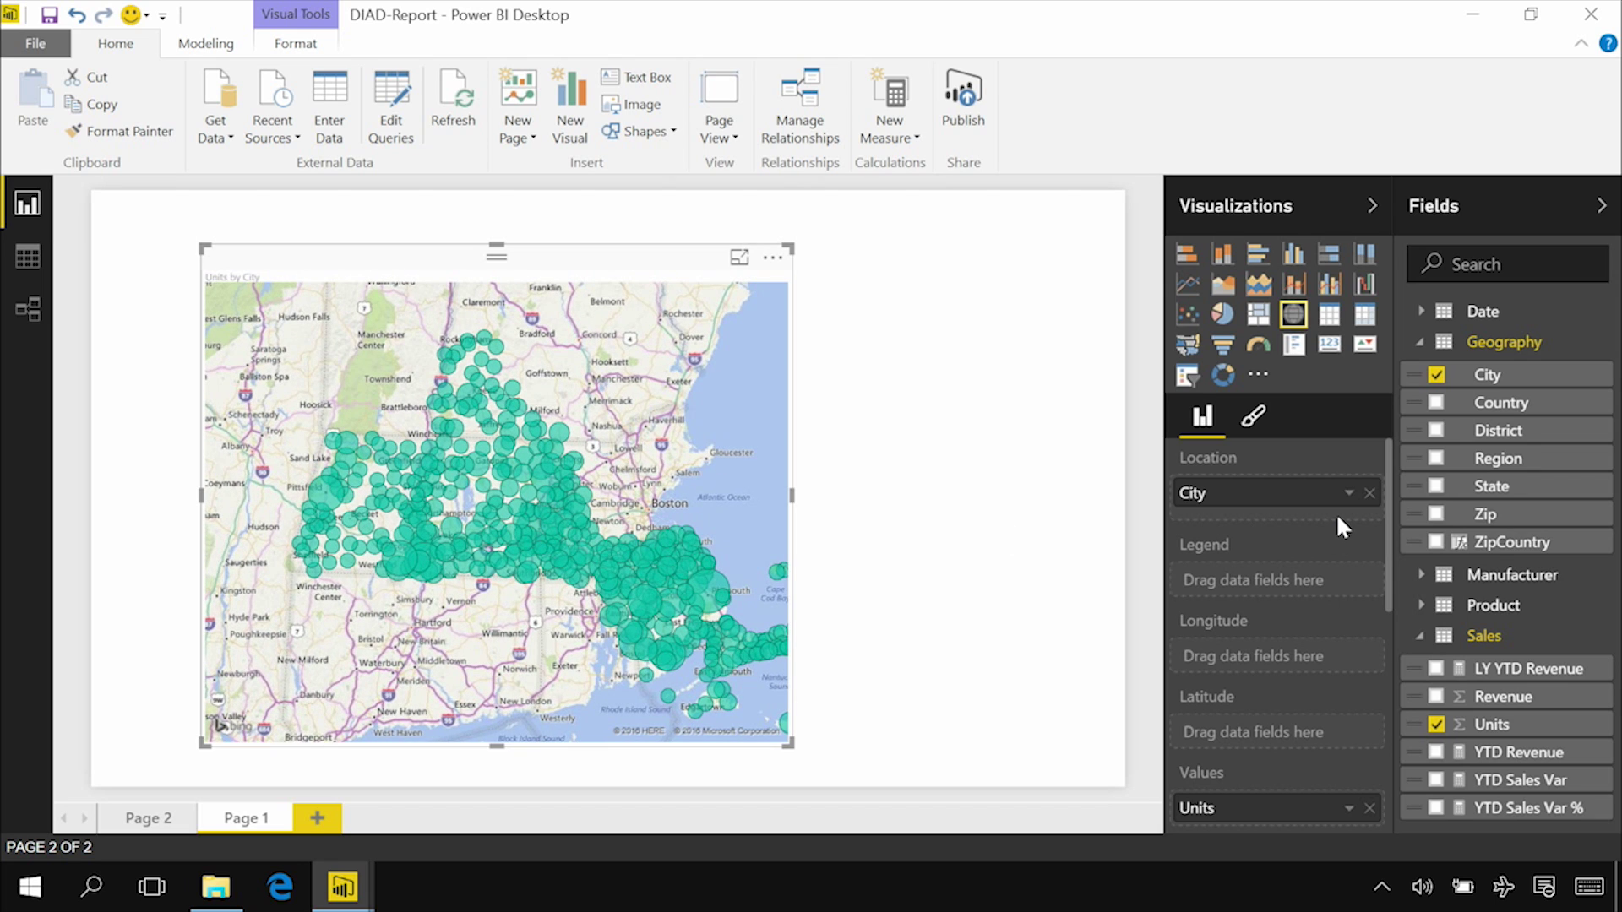
{"action": "left_click_drag", "start_coordinate": [1389, 539], "coordinate": [1390, 593]}
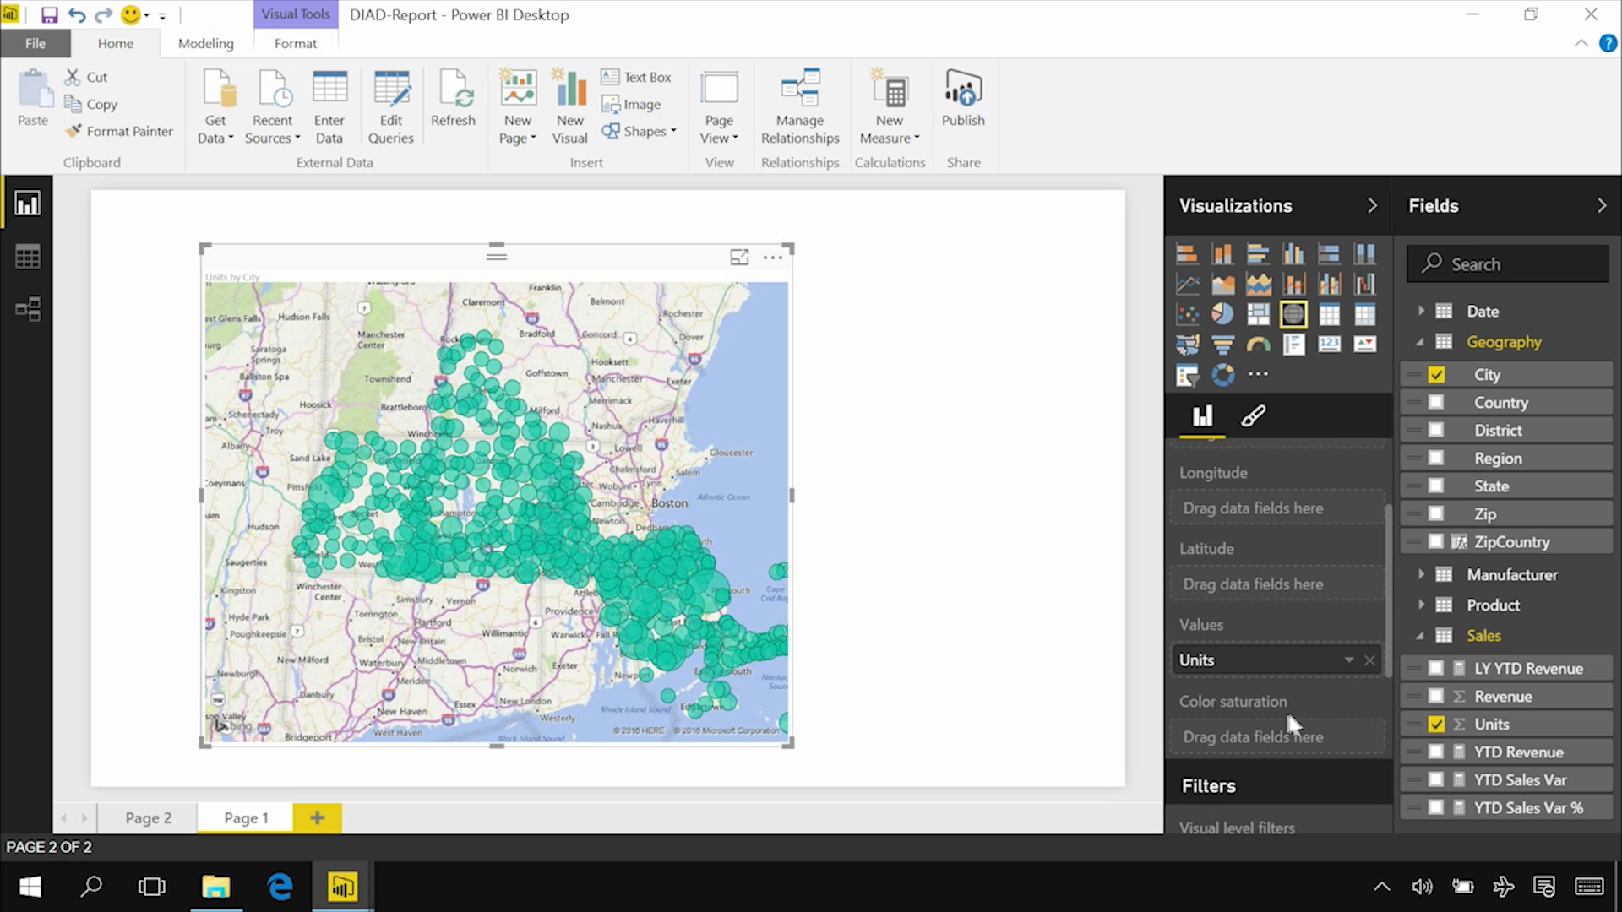
{"action": "left_click_drag", "start_coordinate": [1387, 647], "coordinate": [1388, 592]}
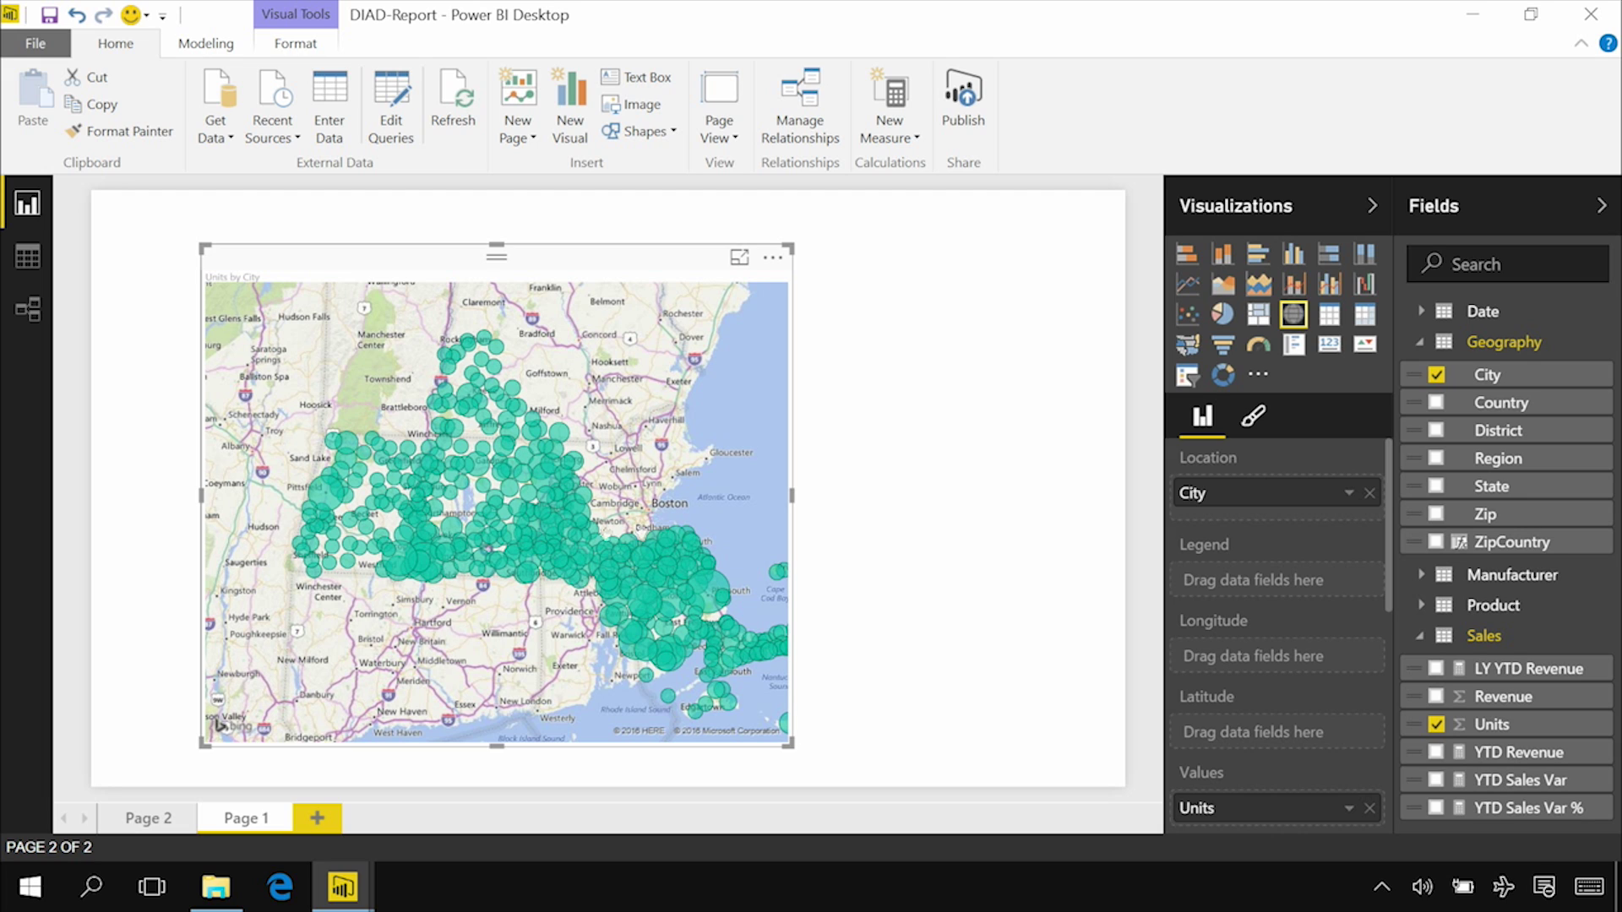
Step: Convert the Units by State map on Page 2 to a filled map
{"action": "left_click", "coordinate": [137, 818]}
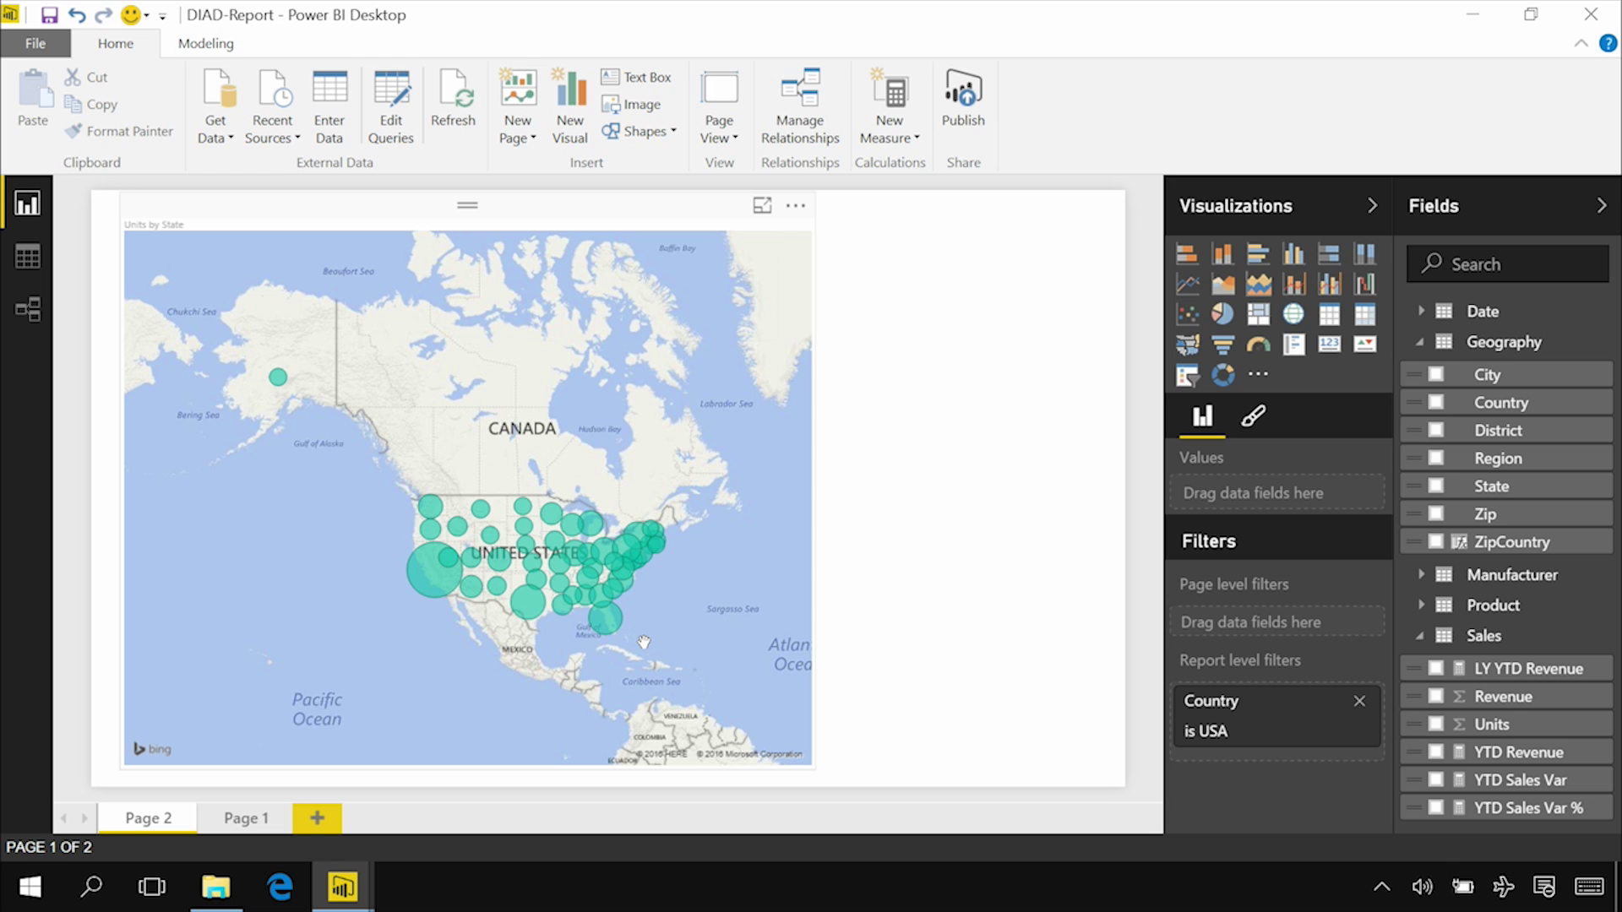
{"action": "left_click", "coordinate": [675, 217]}
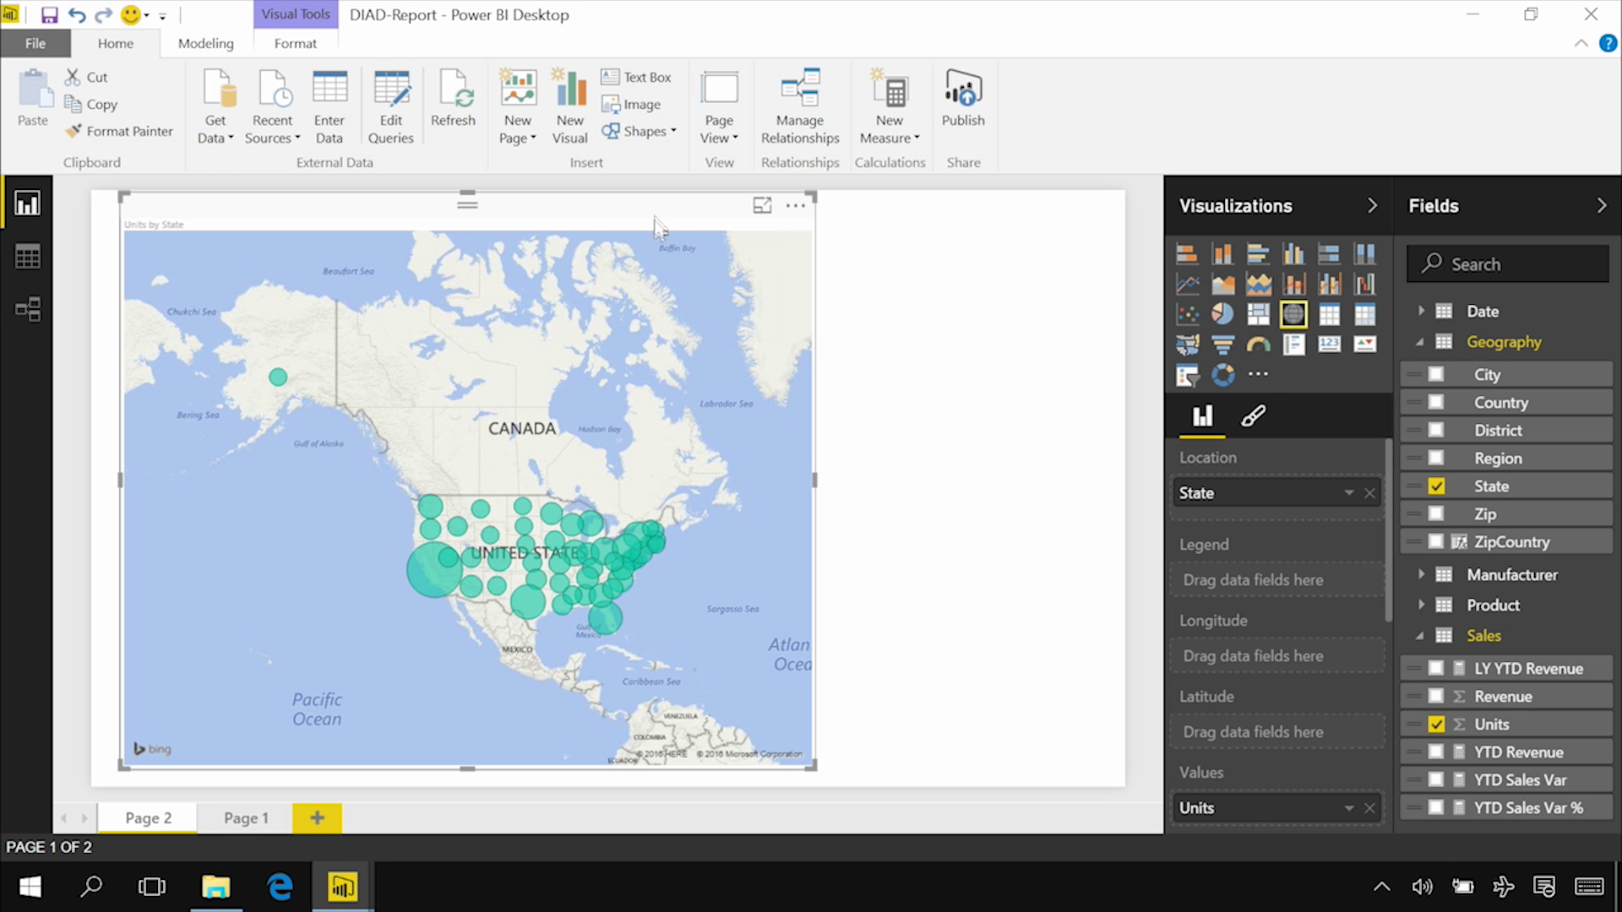
{"action": "left_click", "coordinate": [1184, 348]}
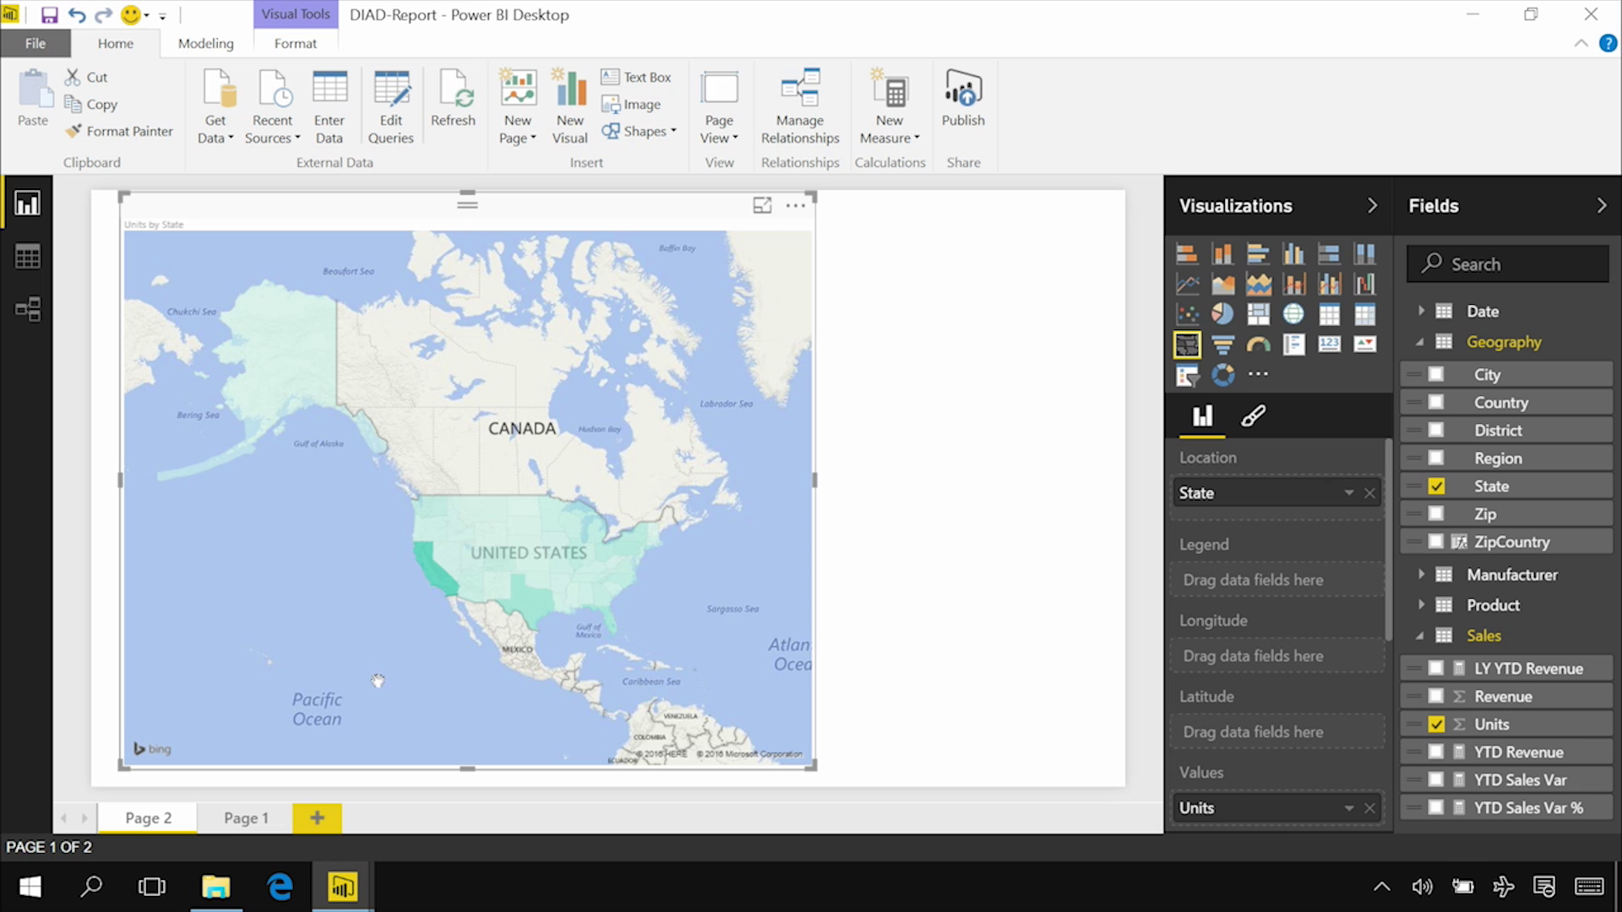
Step: Add a slicer for the Product table's Category field in the empty area beside the filled map
{"action": "left_click", "coordinate": [866, 617]}
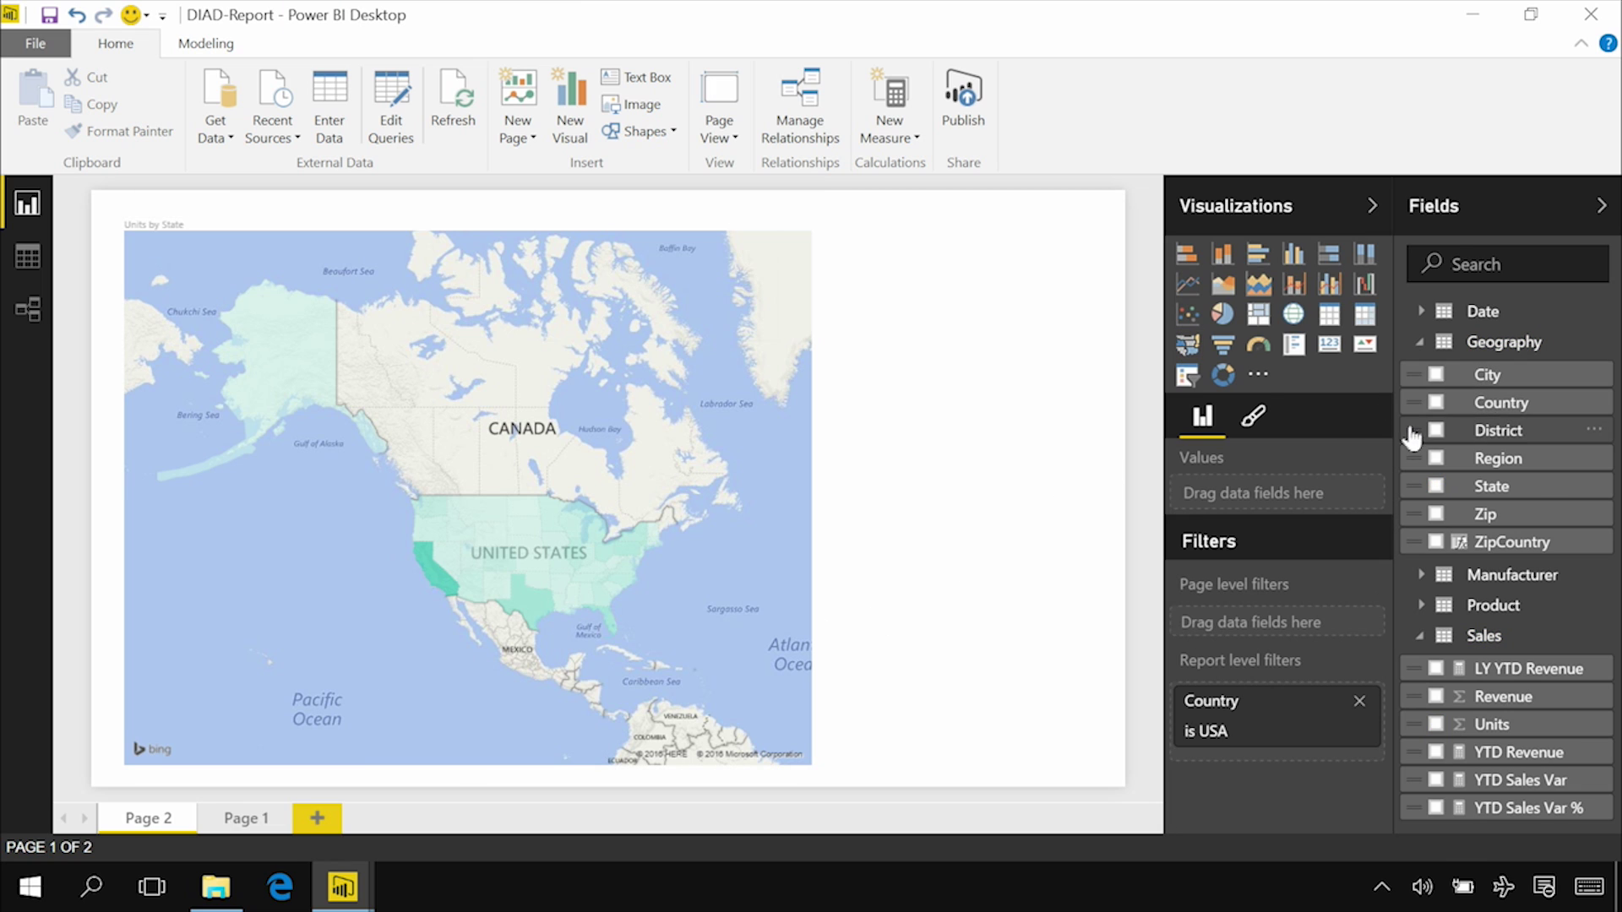
{"action": "left_click", "coordinate": [1423, 607]}
{"action": "left_click_drag", "start_coordinate": [1450, 629], "coordinate": [930, 391]}
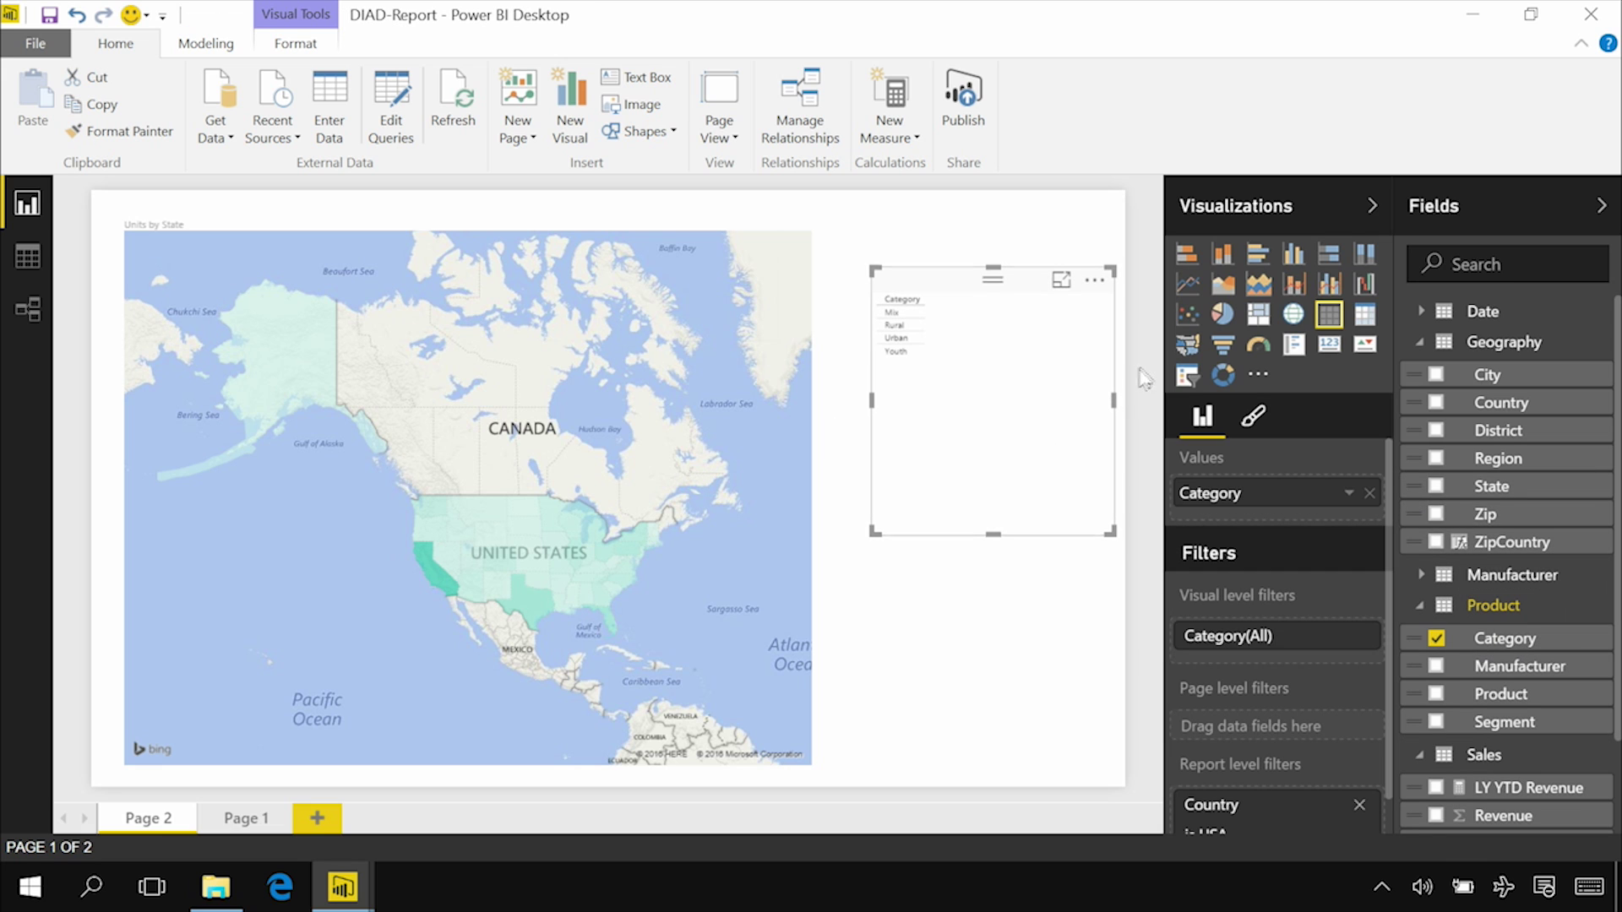
{"action": "left_click", "coordinate": [1190, 378]}
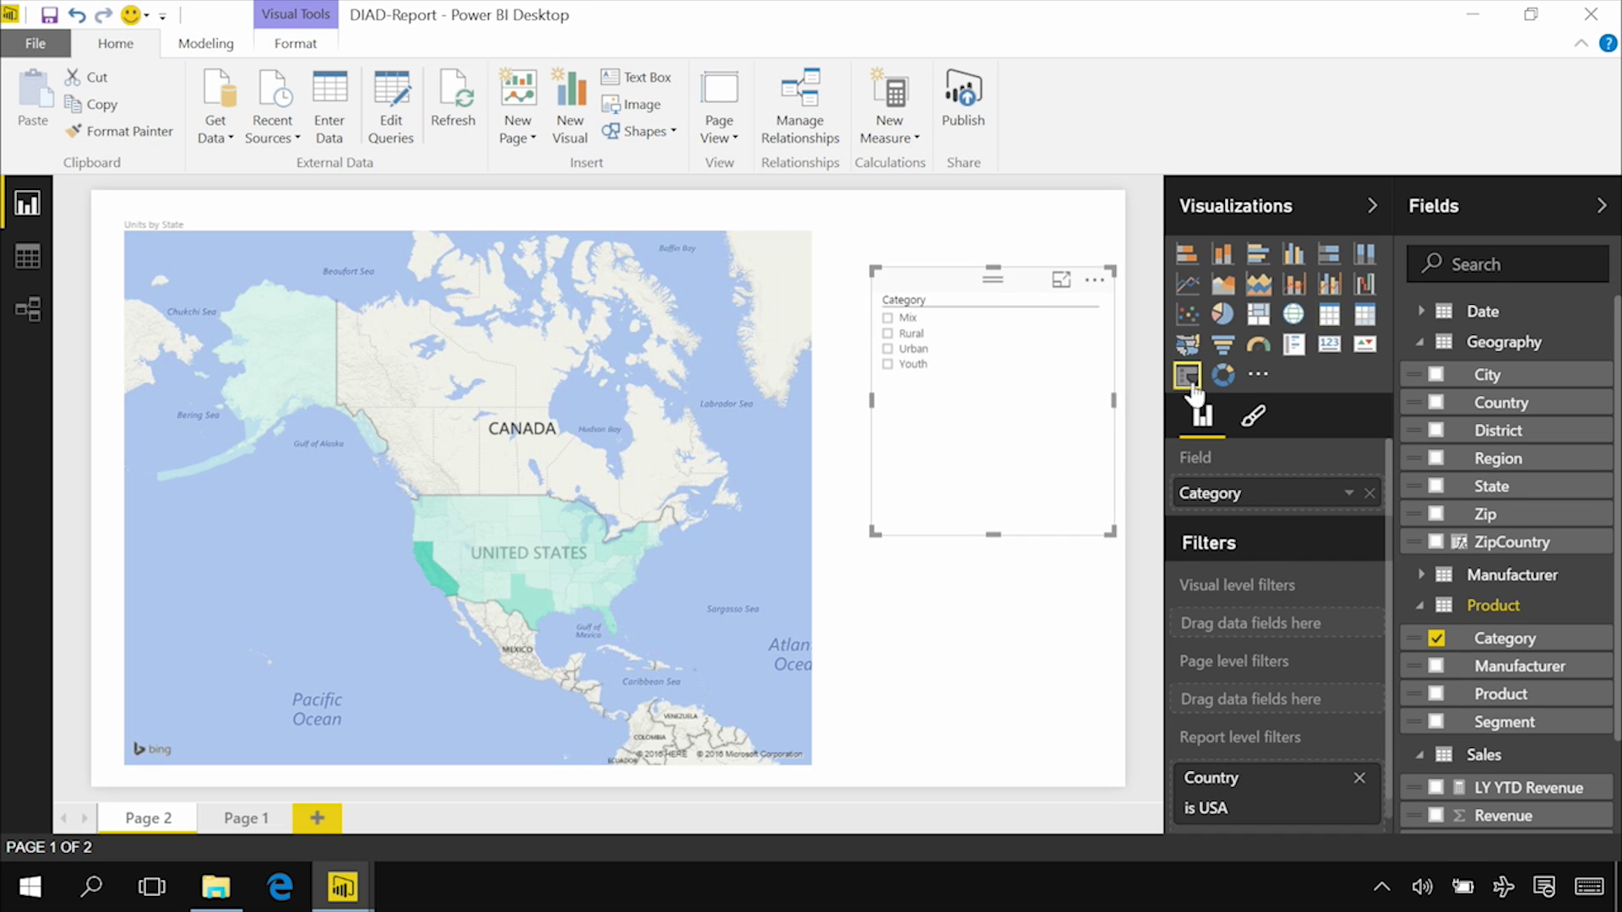
Step: Filter the filled map by the Rural, Youth, Mix and Urban categories in turn, and leave Rural selected
{"action": "left_click", "coordinate": [915, 336]}
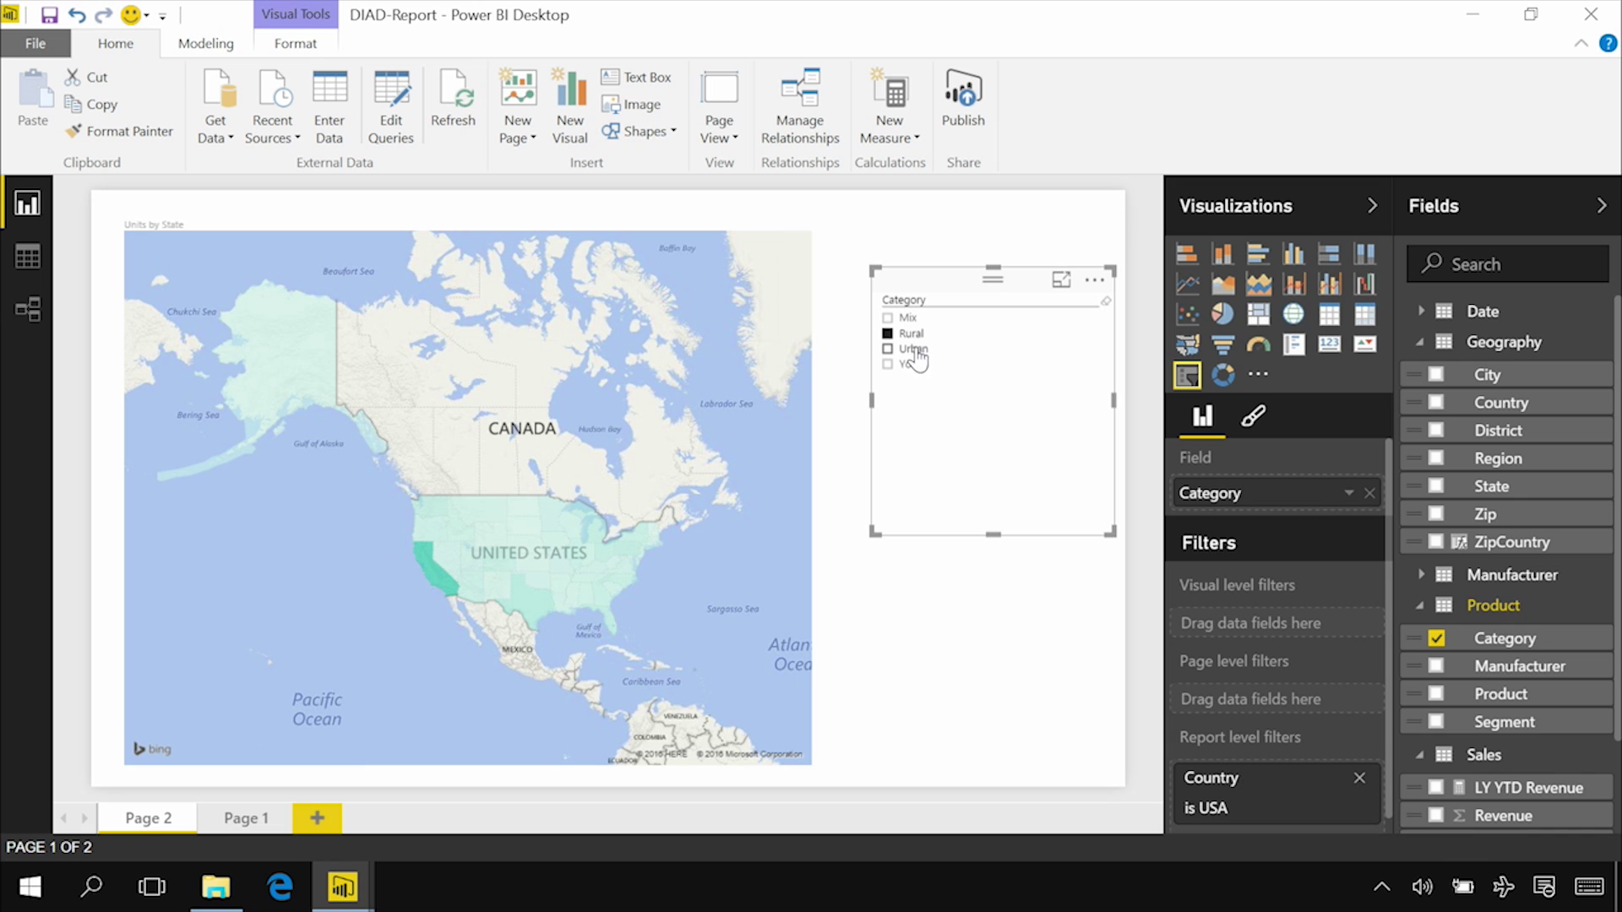
{"action": "left_click", "coordinate": [913, 364]}
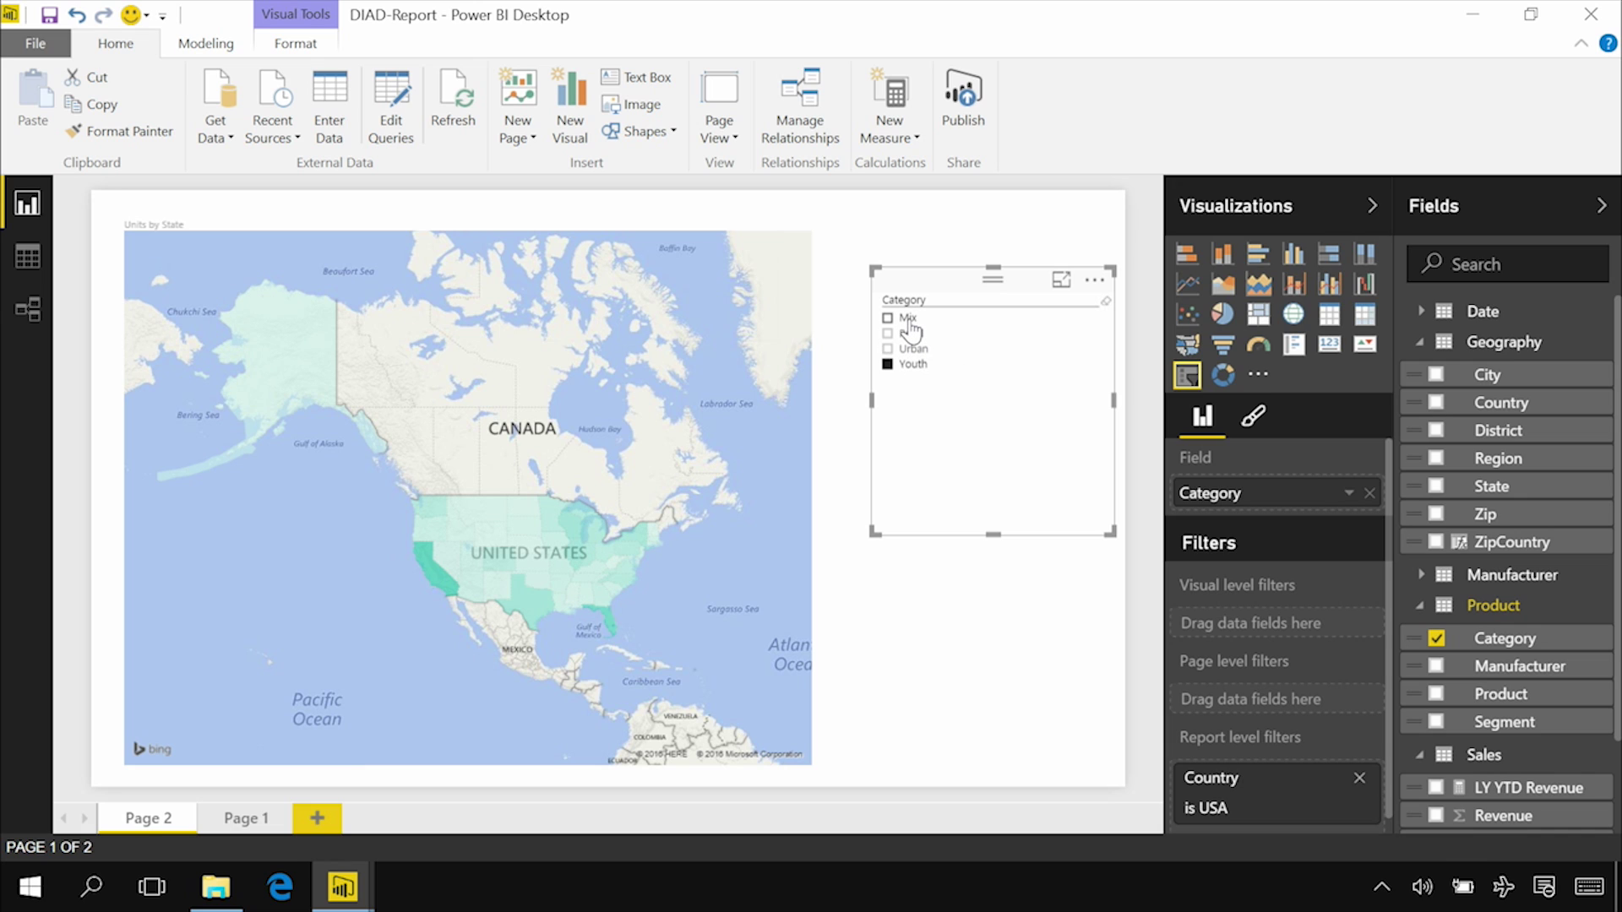
{"action": "left_click", "coordinate": [909, 322]}
{"action": "left_click", "coordinate": [906, 366]}
{"action": "left_click", "coordinate": [909, 350]}
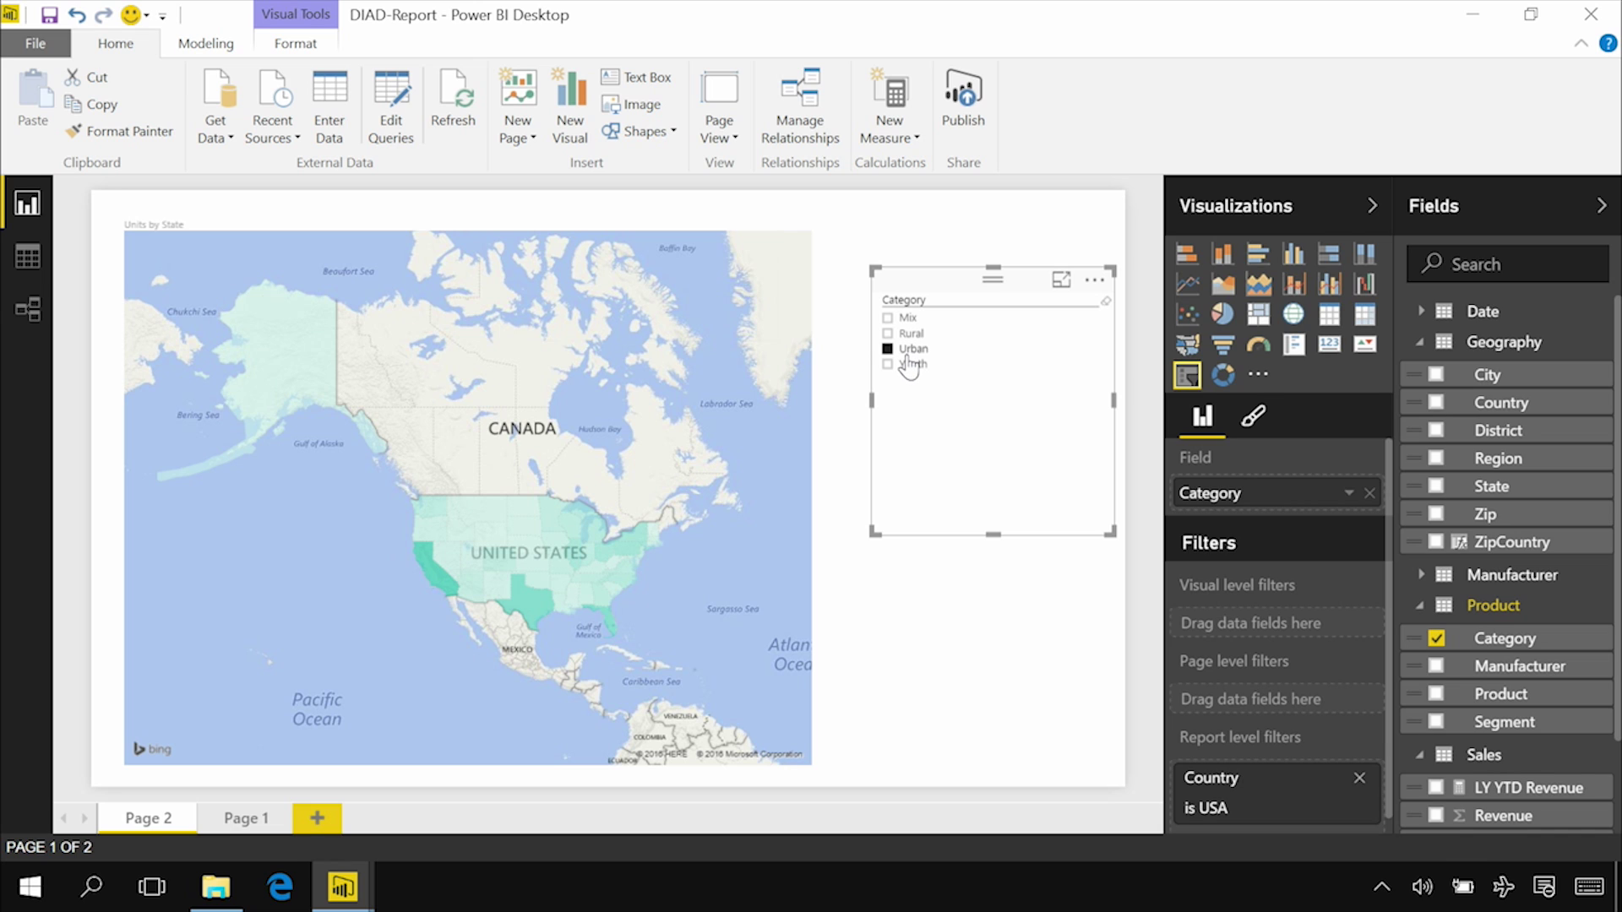
{"action": "left_click", "coordinate": [909, 335]}
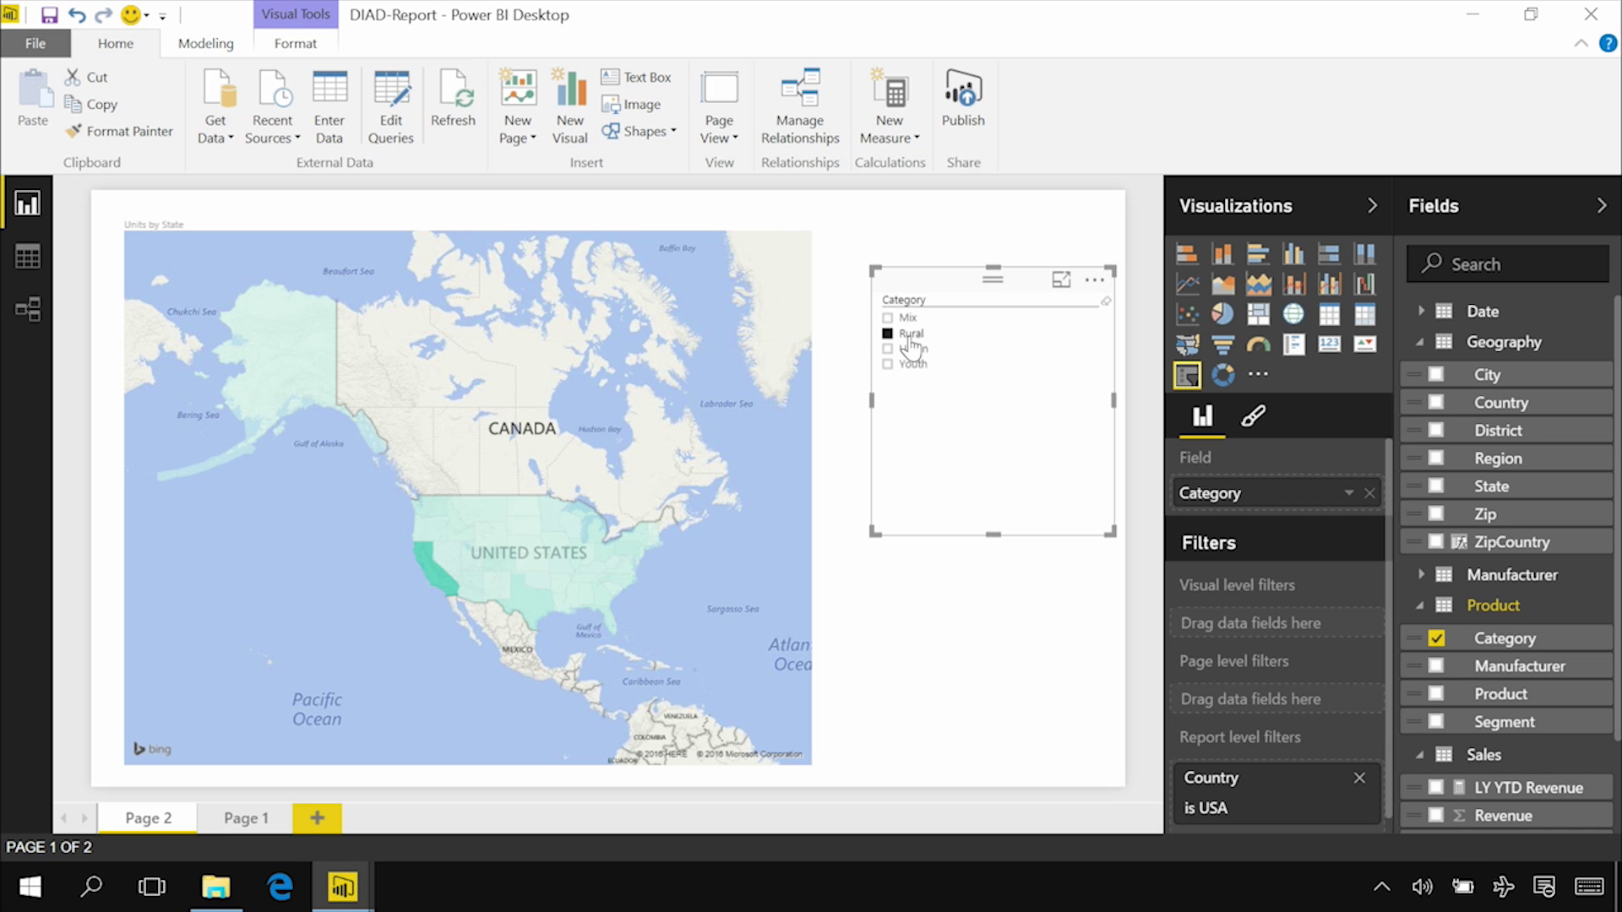
{"action": "left_click", "coordinate": [882, 723]}
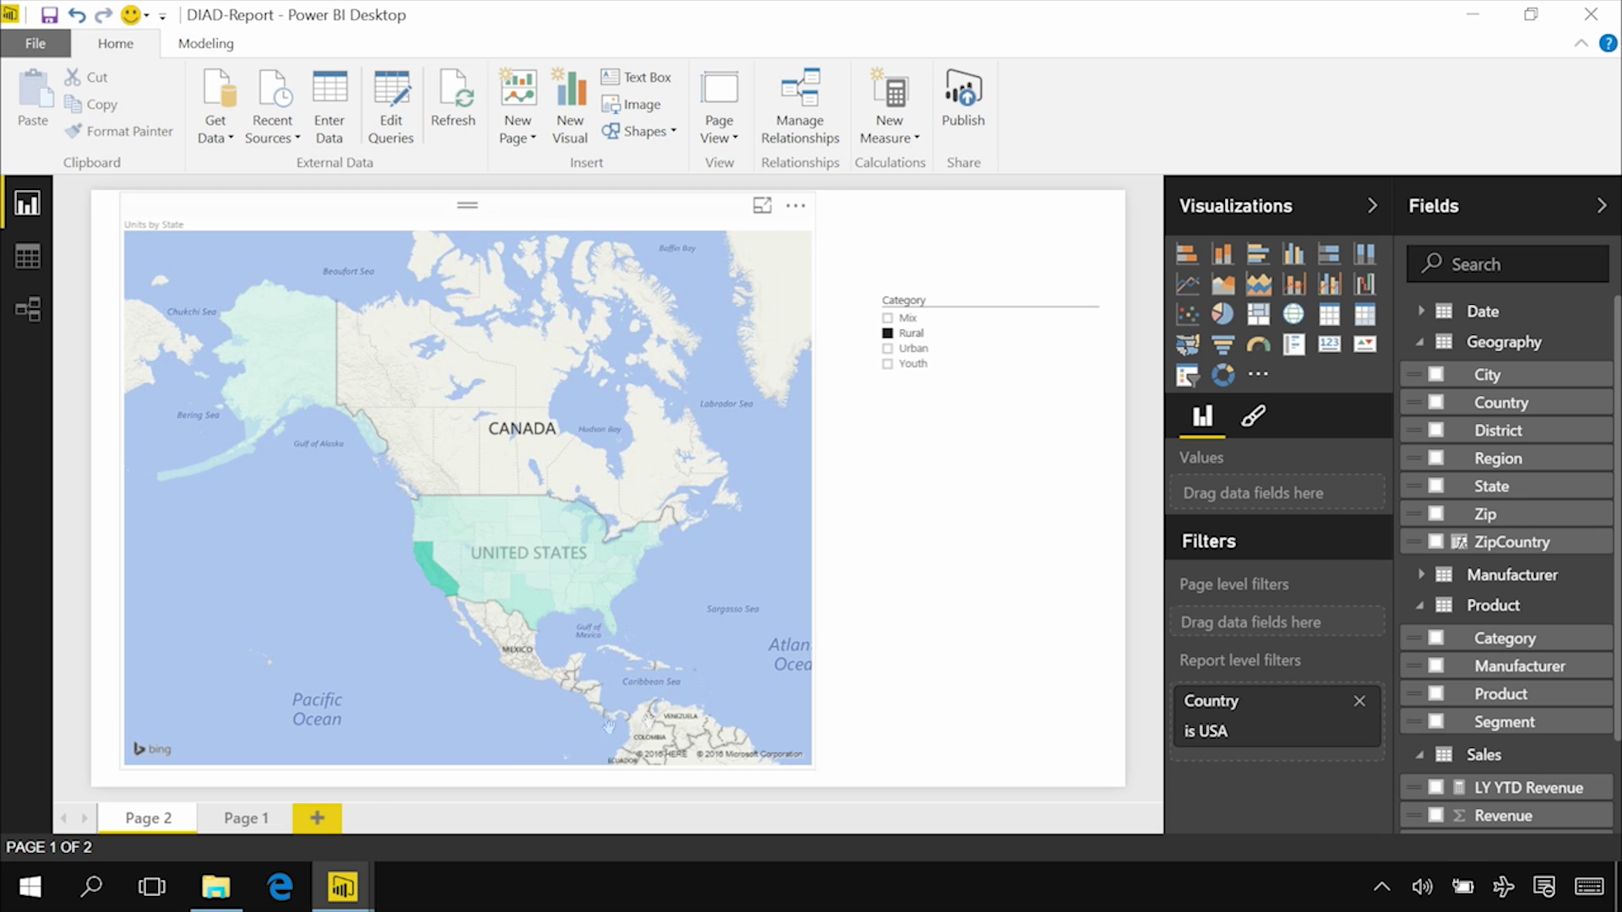
Step: Switch to the Maps report and plot City on an enlarged map in the left half of the page
{"action": "mouse_move", "coordinate": [346, 891]}
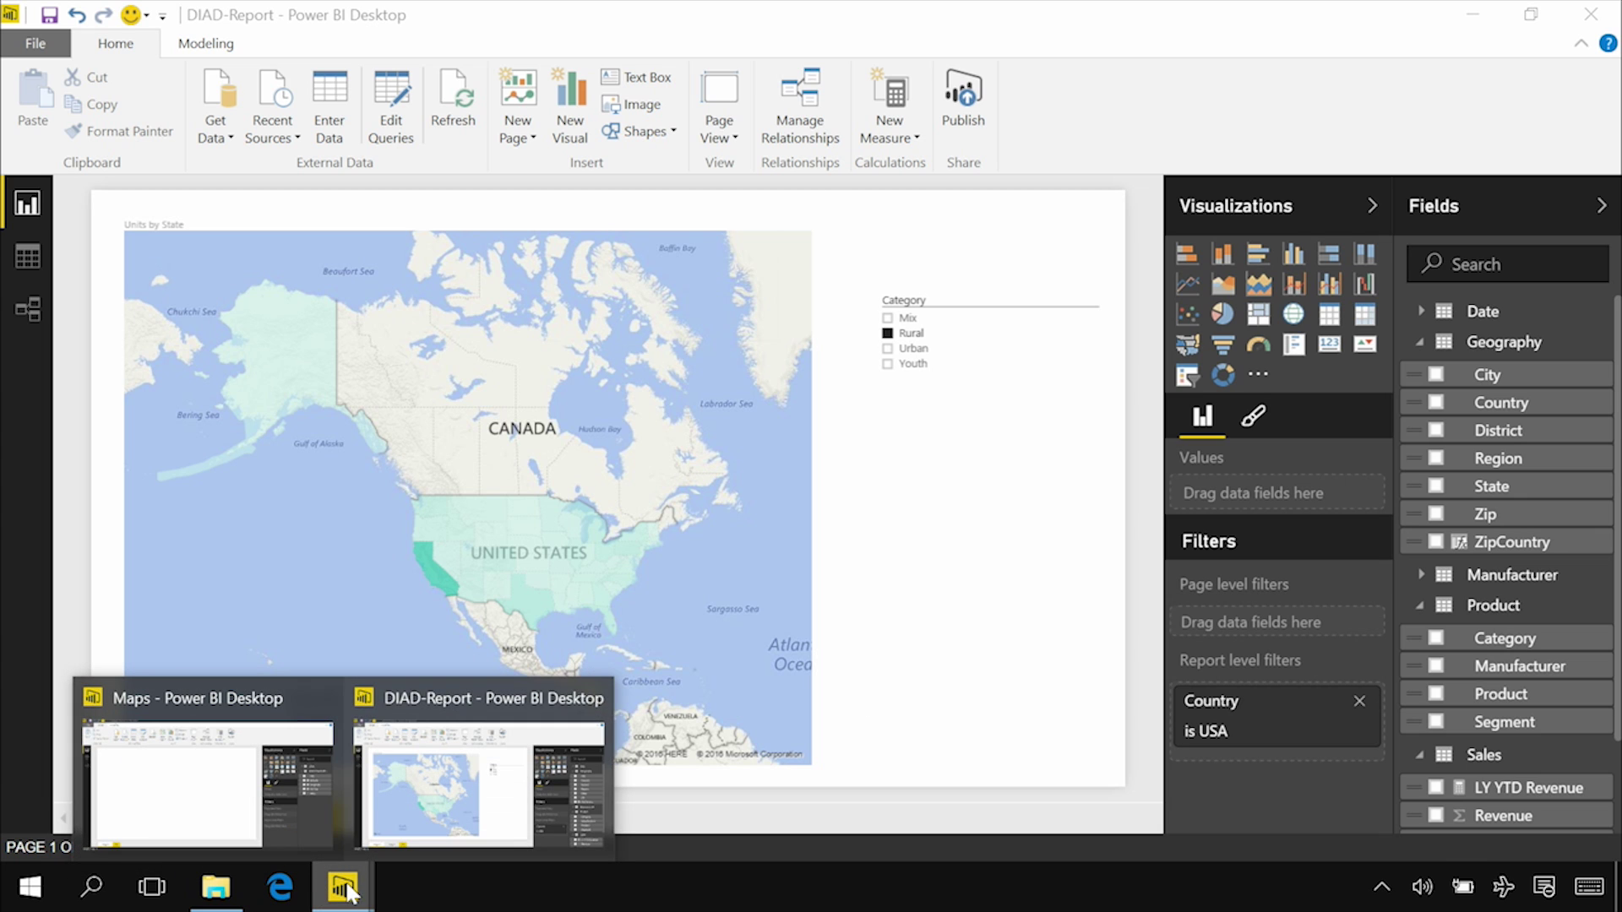
{"action": "left_click", "coordinate": [221, 795]}
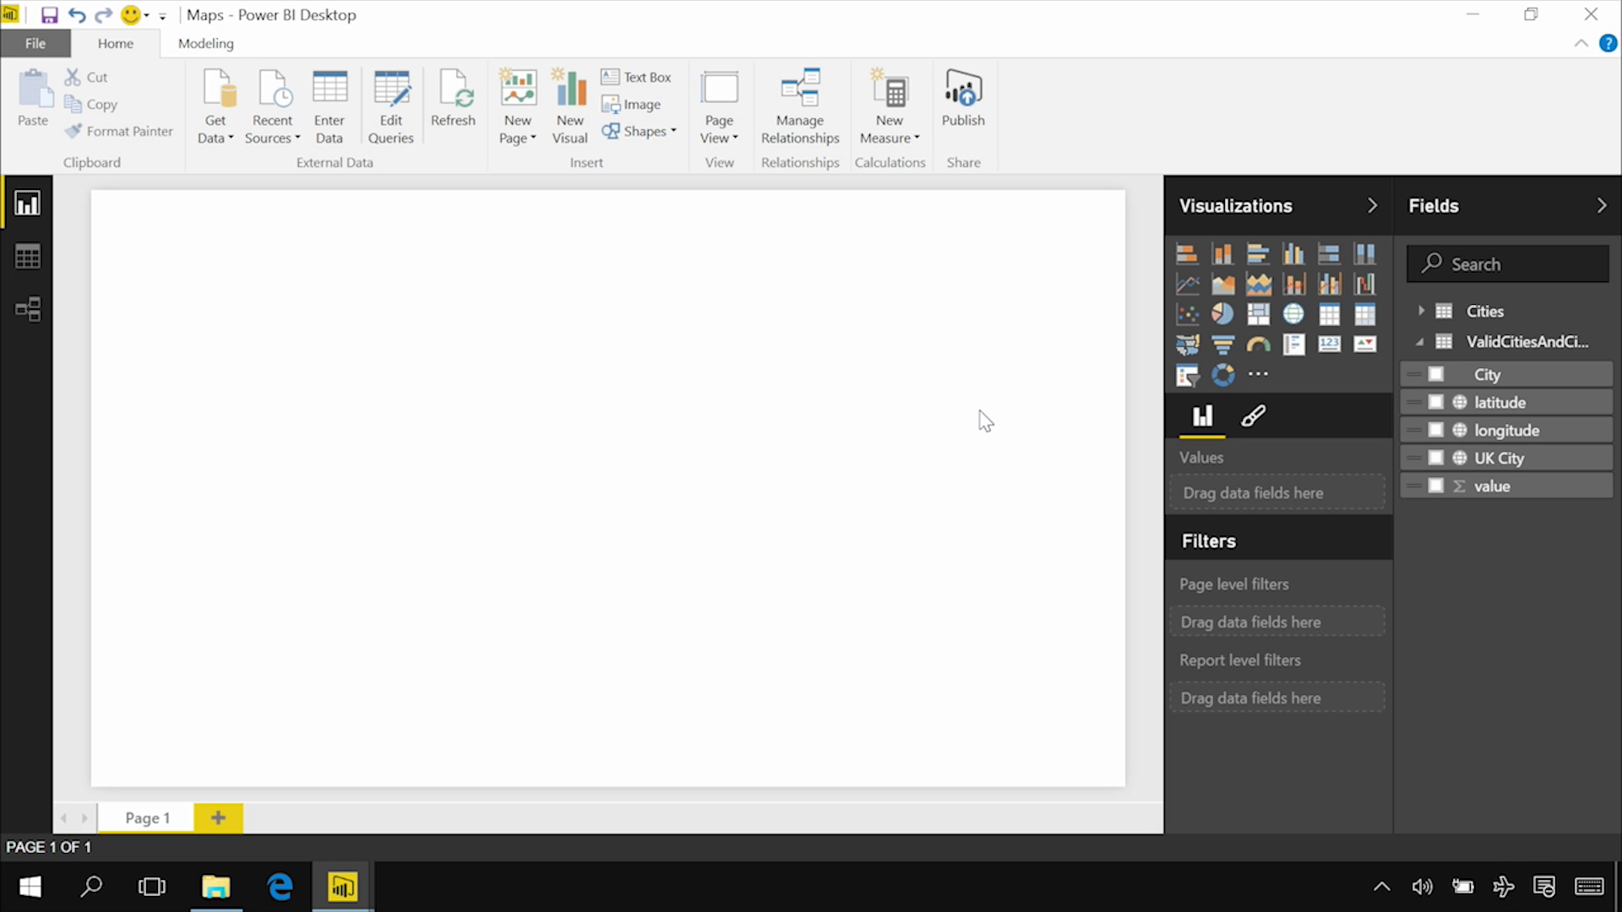
{"action": "left_click_drag", "start_coordinate": [1488, 377], "coordinate": [473, 461]}
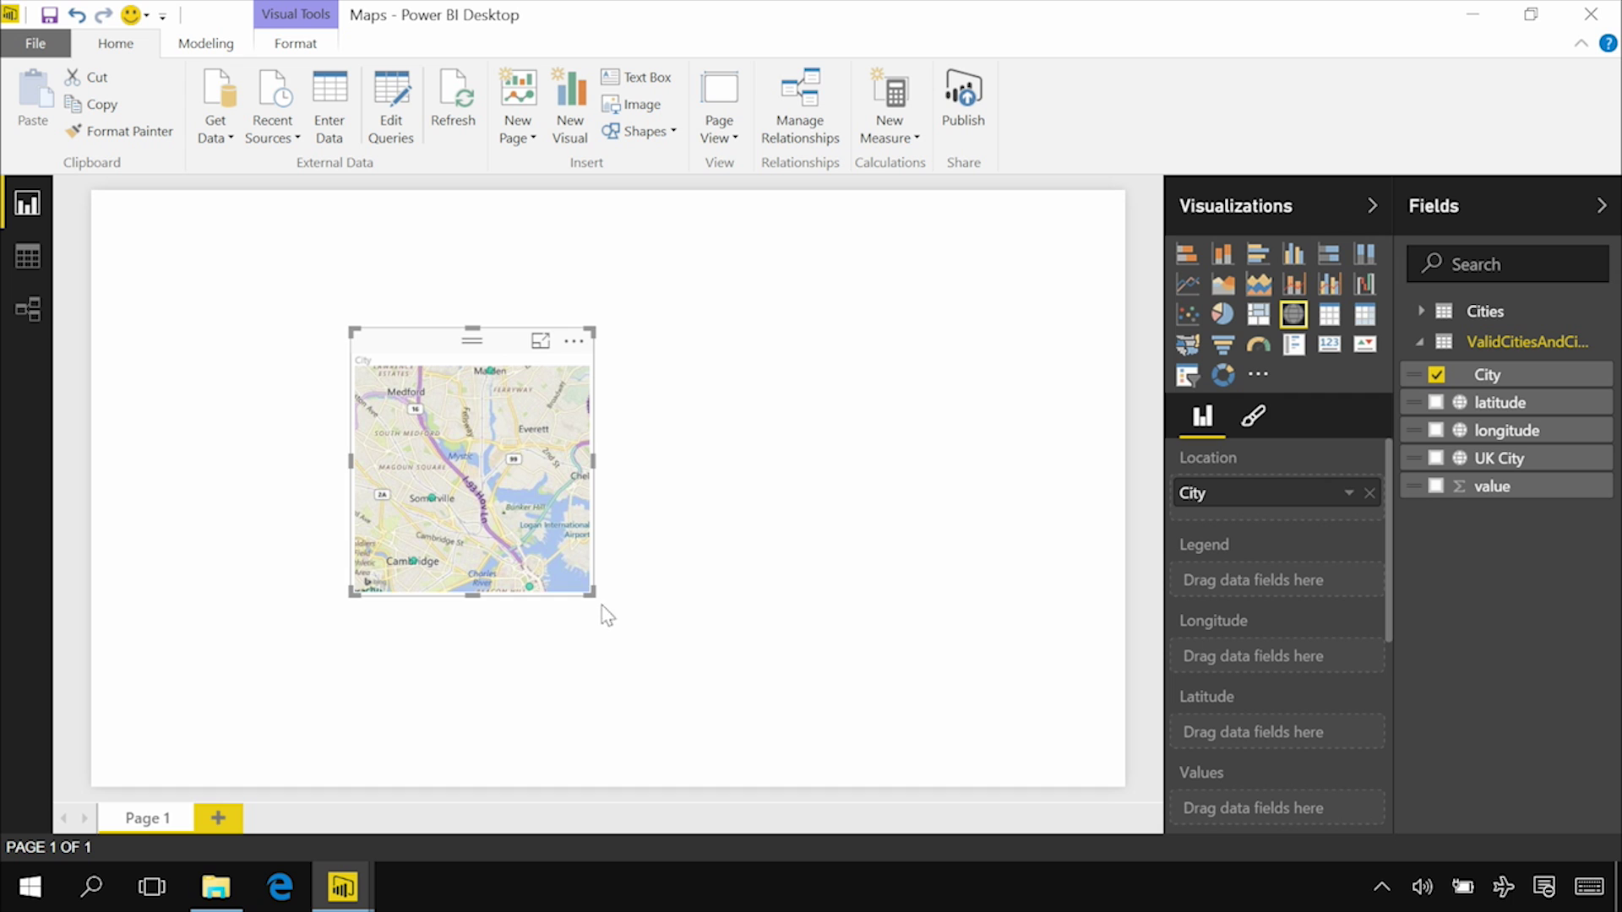
{"action": "left_click_drag", "start_coordinate": [592, 593], "coordinate": [805, 754]}
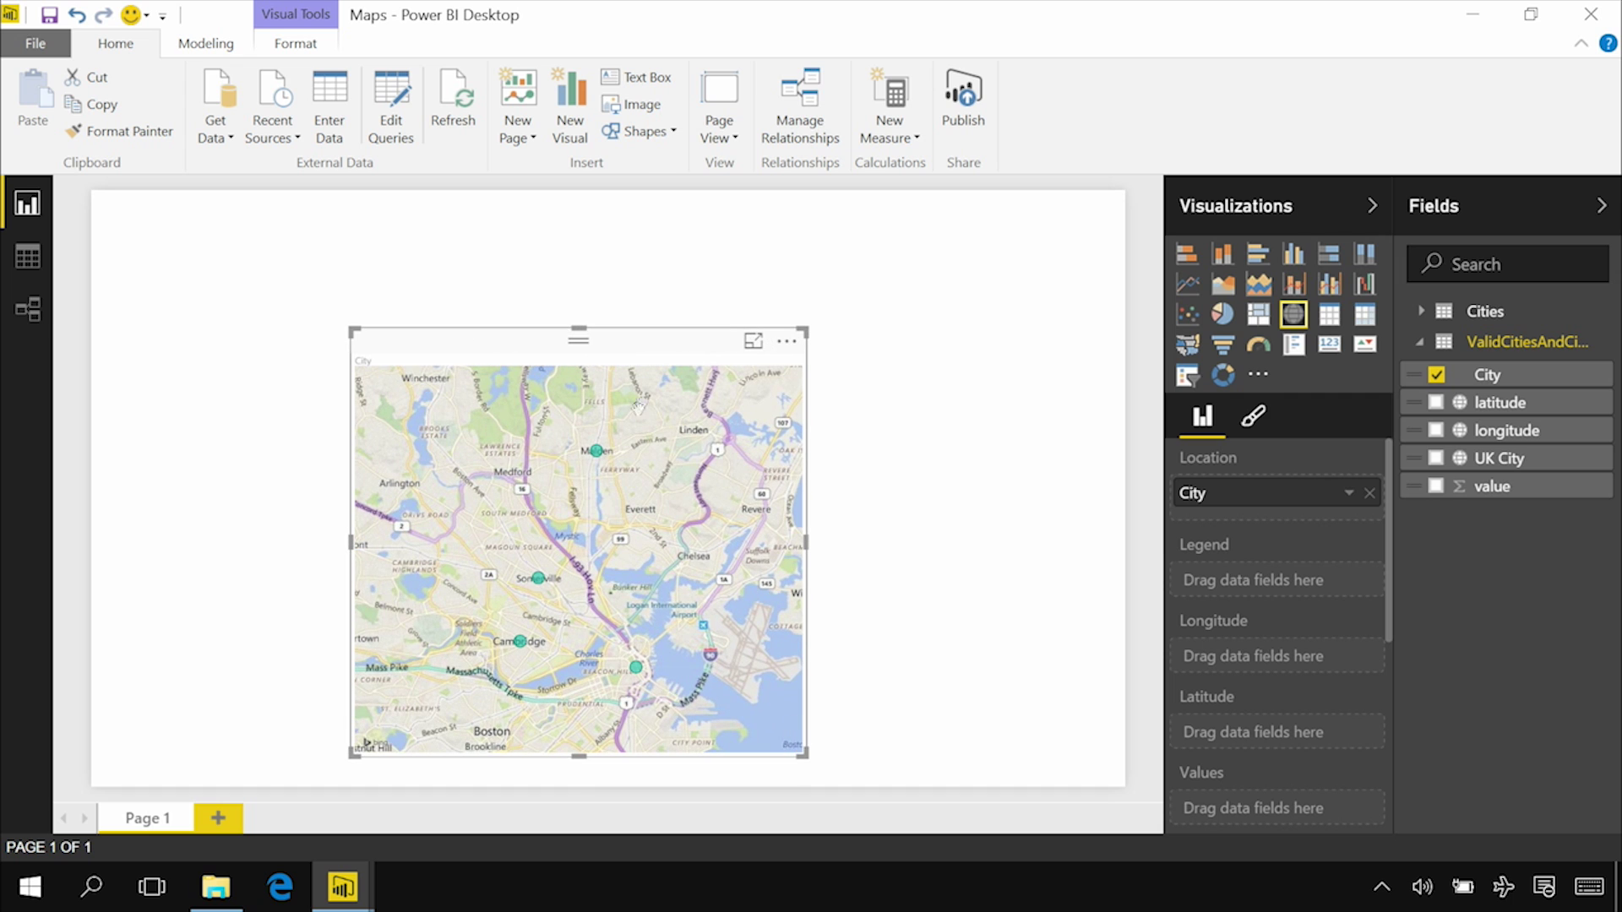
{"action": "mouse_move", "coordinate": [597, 455]}
{"action": "mouse_move", "coordinate": [642, 670]}
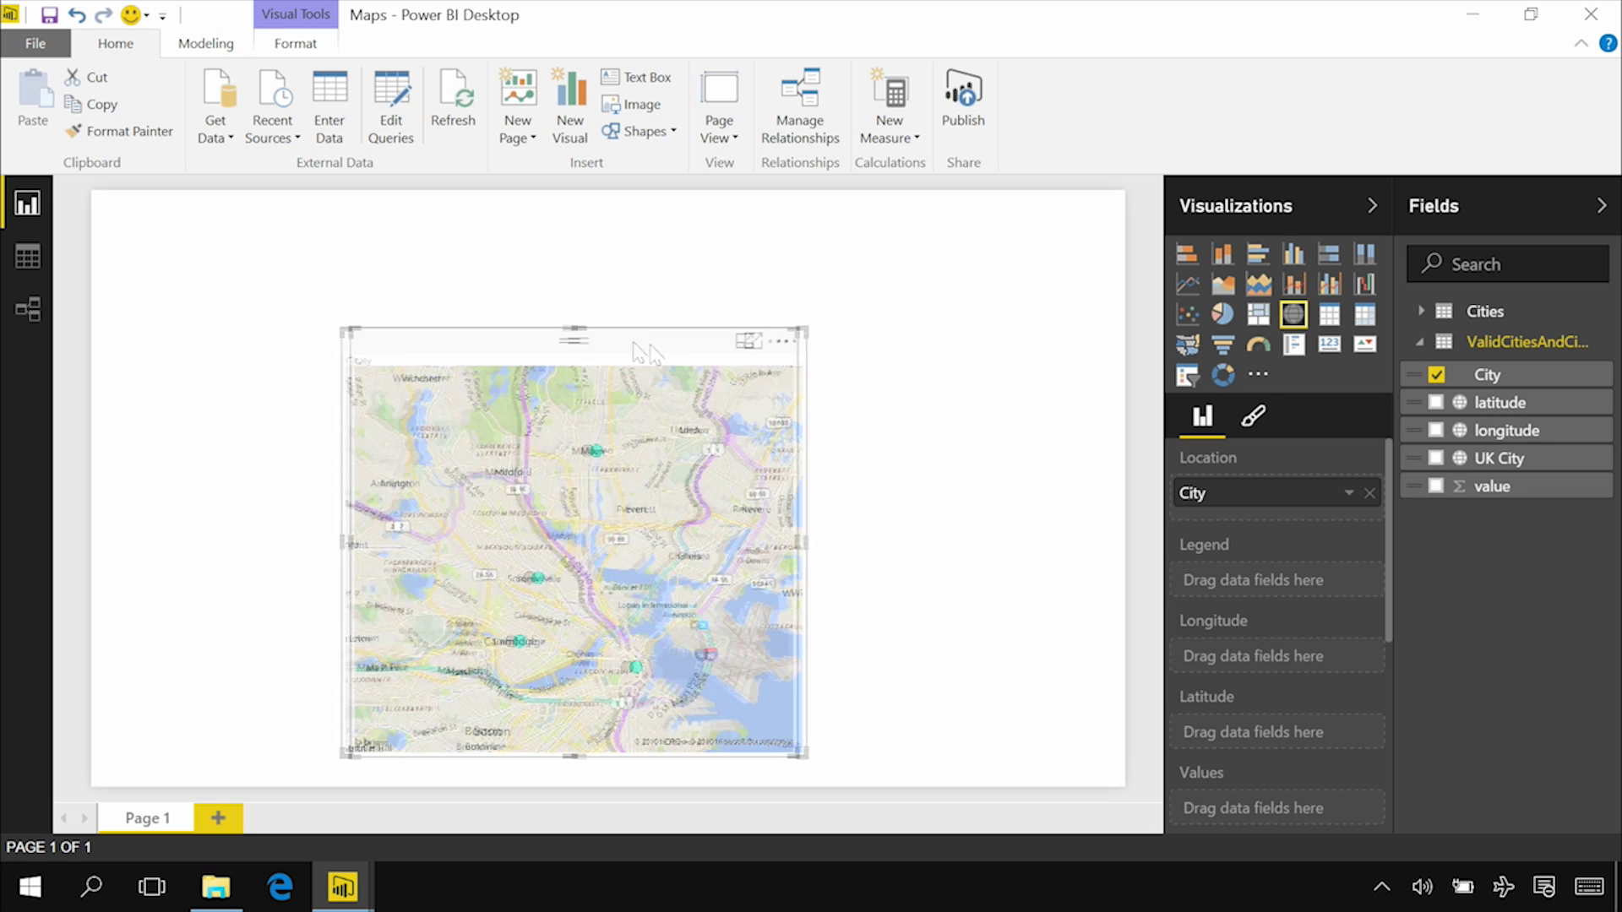
{"action": "left_click_drag", "start_coordinate": [662, 353], "coordinate": [463, 292]}
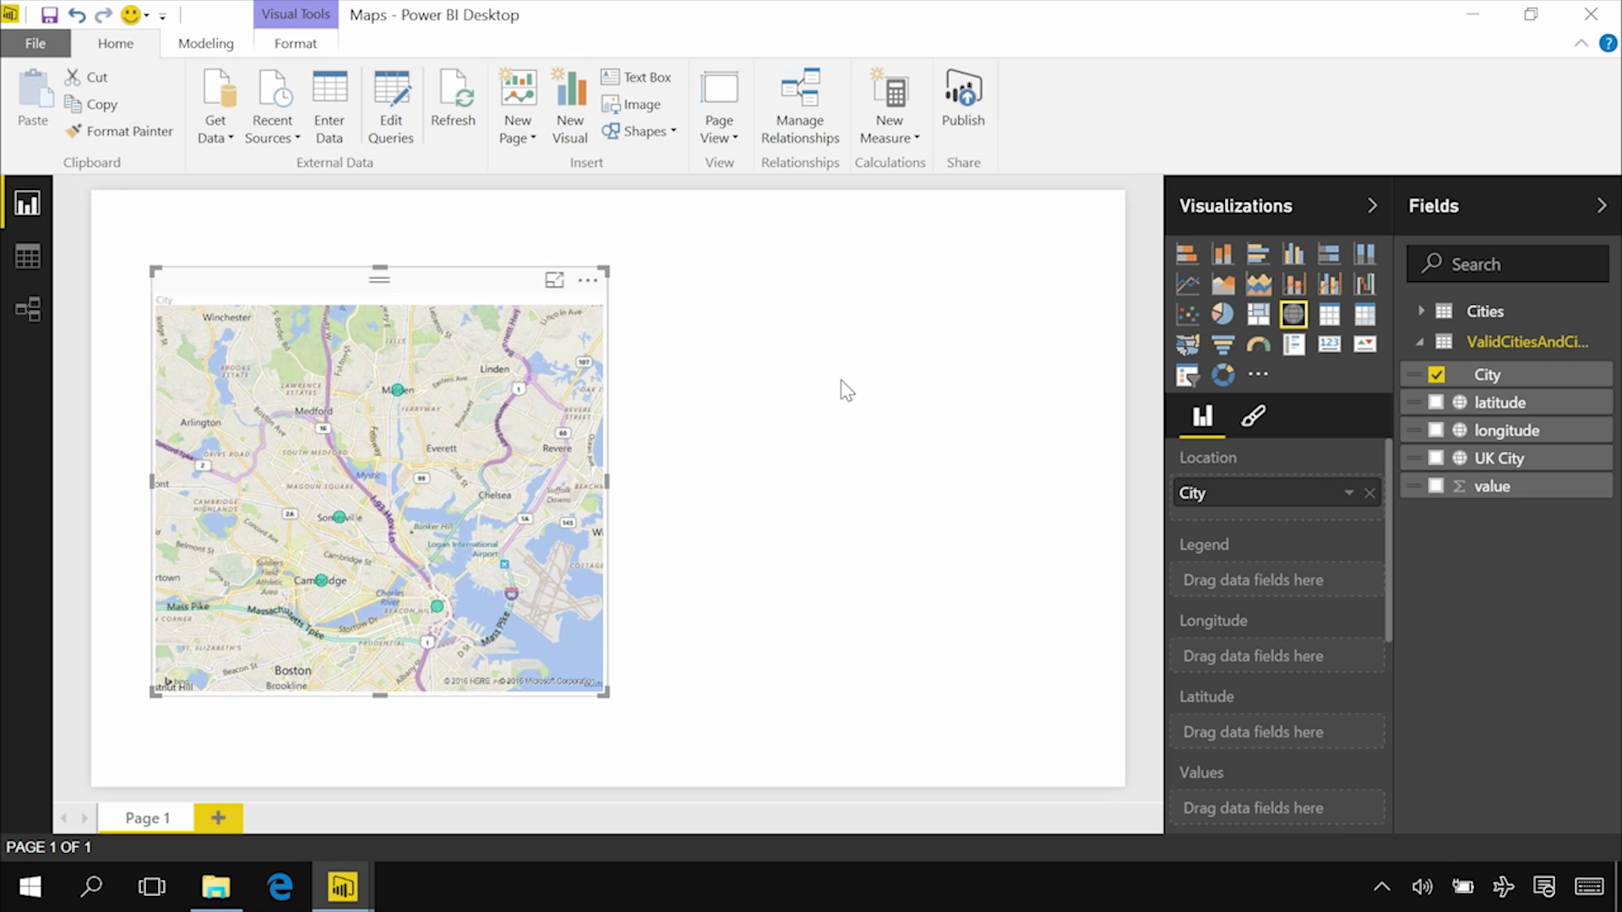
Step: Inspect the UK City column's formula and shift the City map closer to the page's left edge
{"action": "left_click", "coordinate": [1512, 461]}
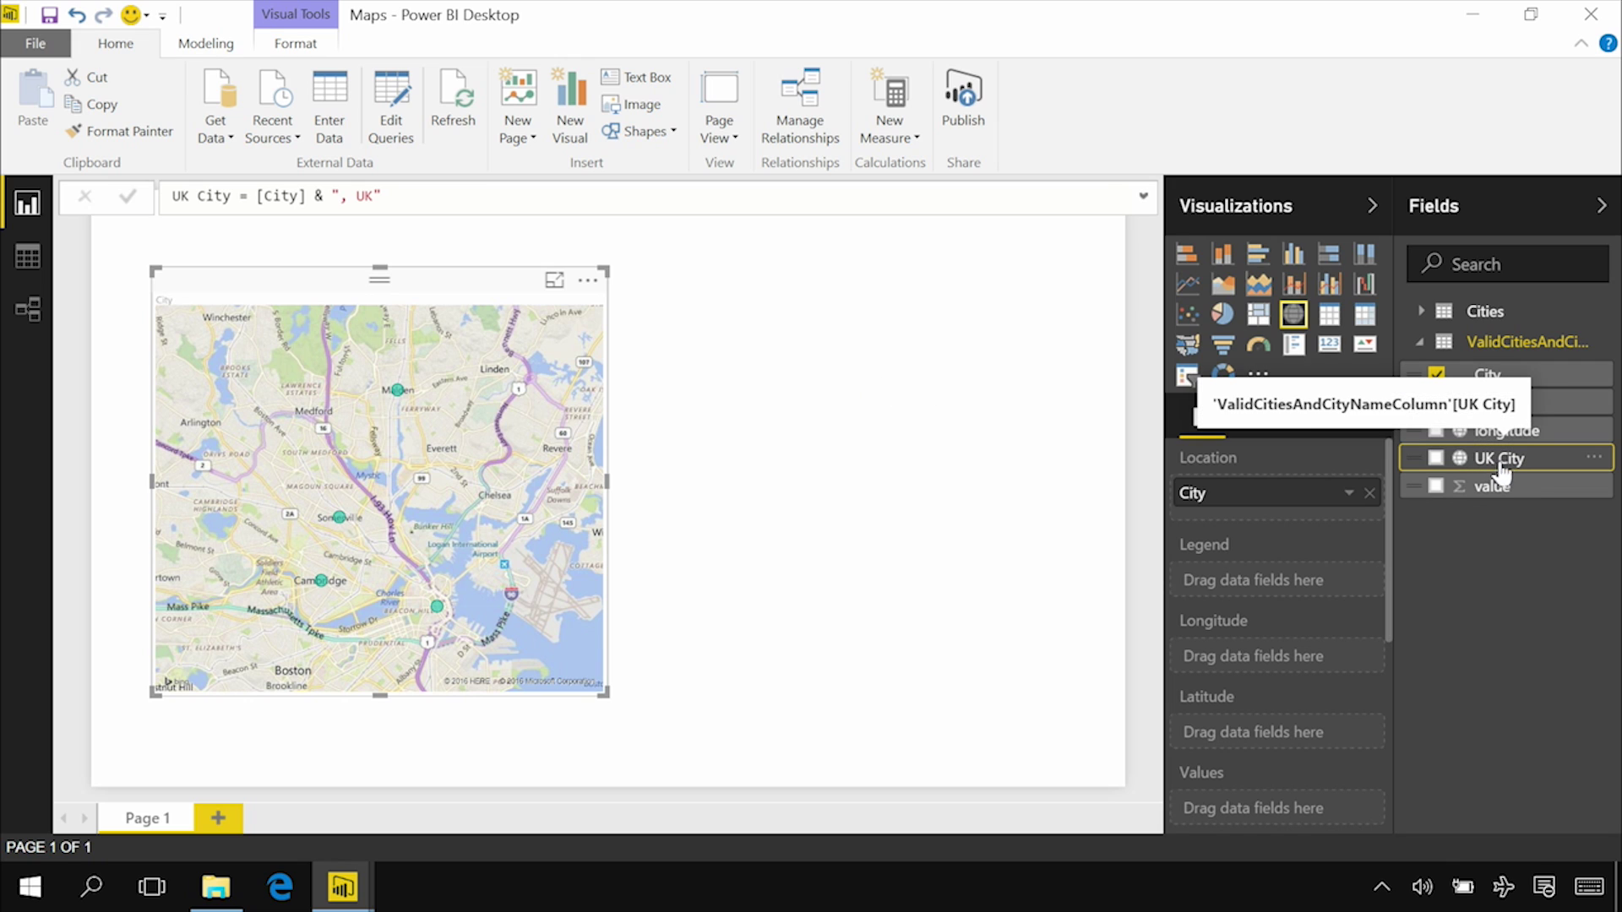
{"action": "left_click_drag", "start_coordinate": [259, 196], "coordinate": [435, 193]}
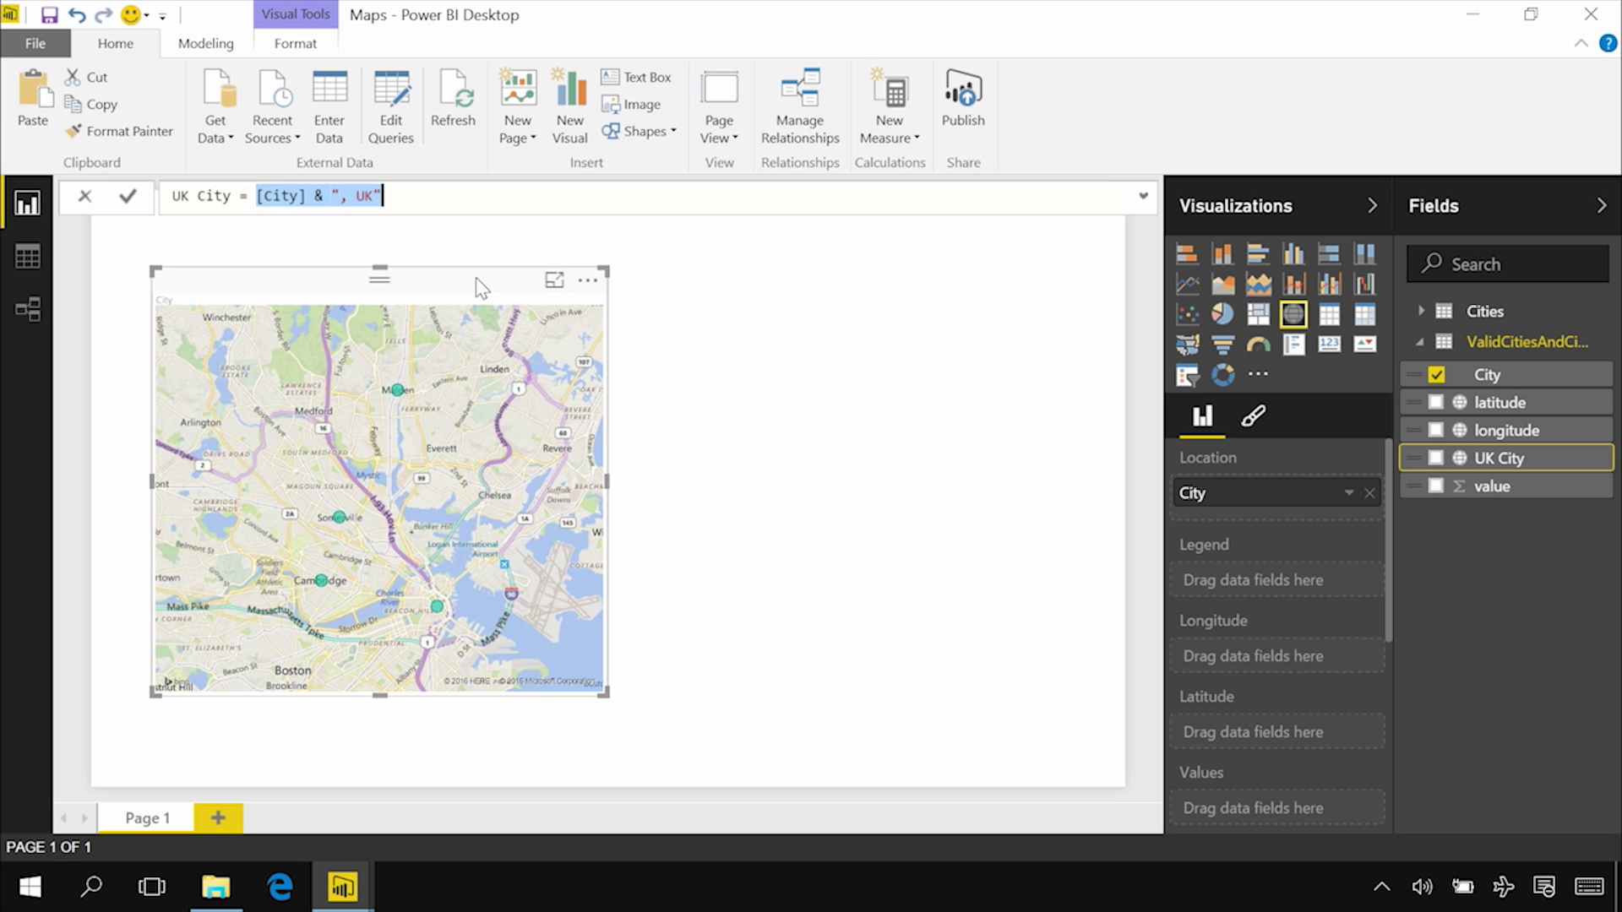
{"action": "left_click_drag", "start_coordinate": [475, 277], "coordinate": [434, 279]}
{"action": "left_click", "coordinate": [676, 405]}
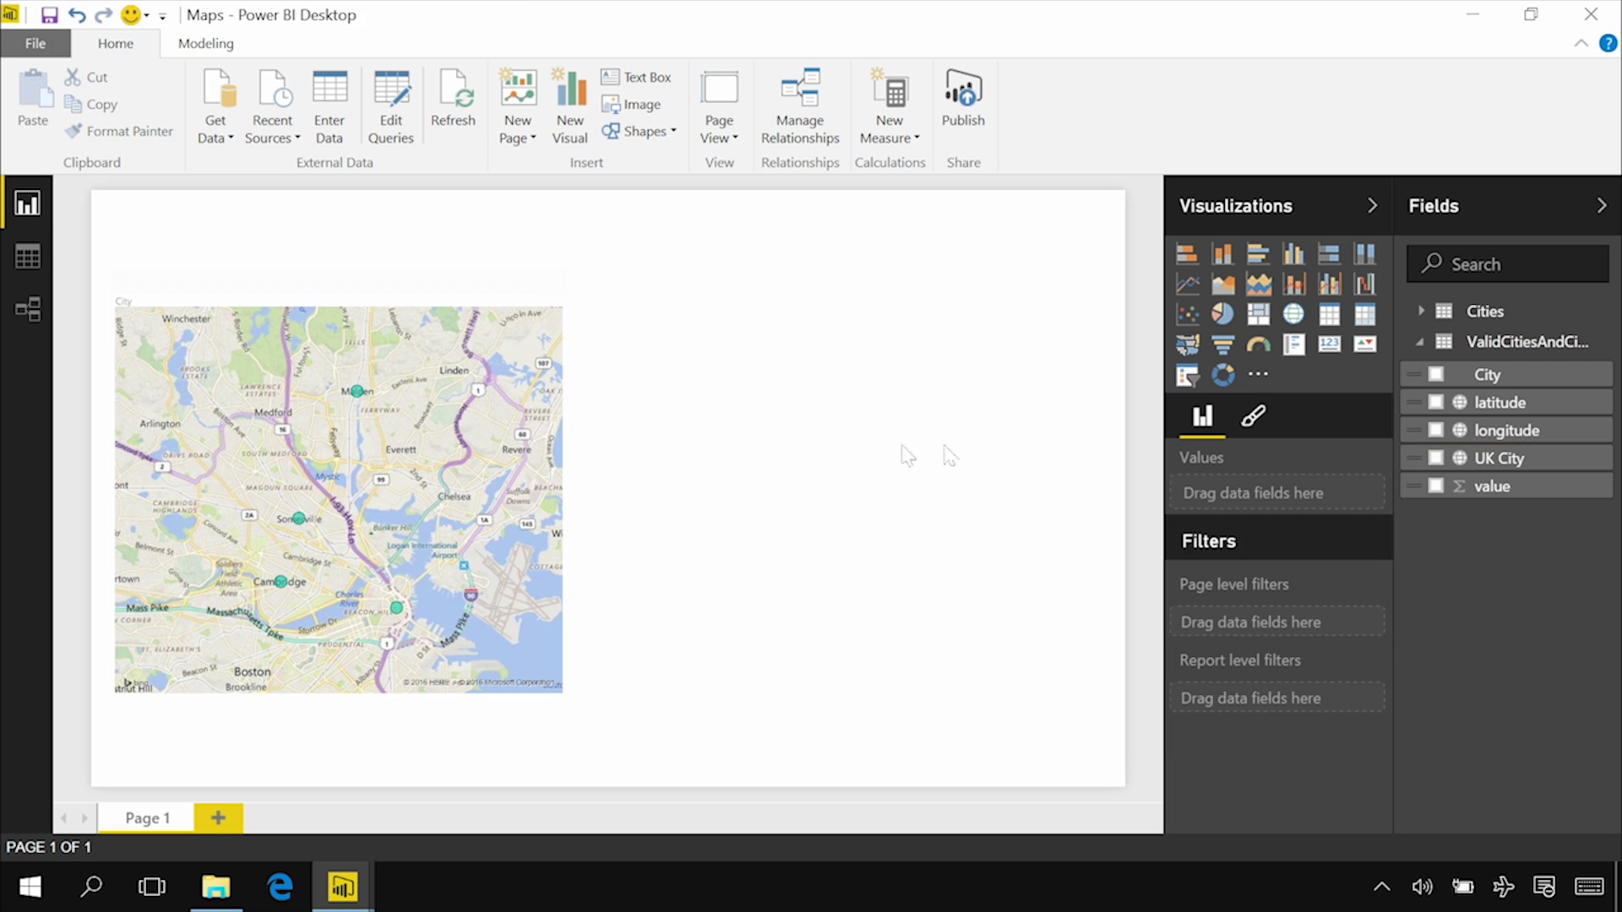
Step: Plot UK City on an enlarged second map beside the City map, and delete that map
{"action": "left_click_drag", "start_coordinate": [1496, 460], "coordinate": [944, 475]}
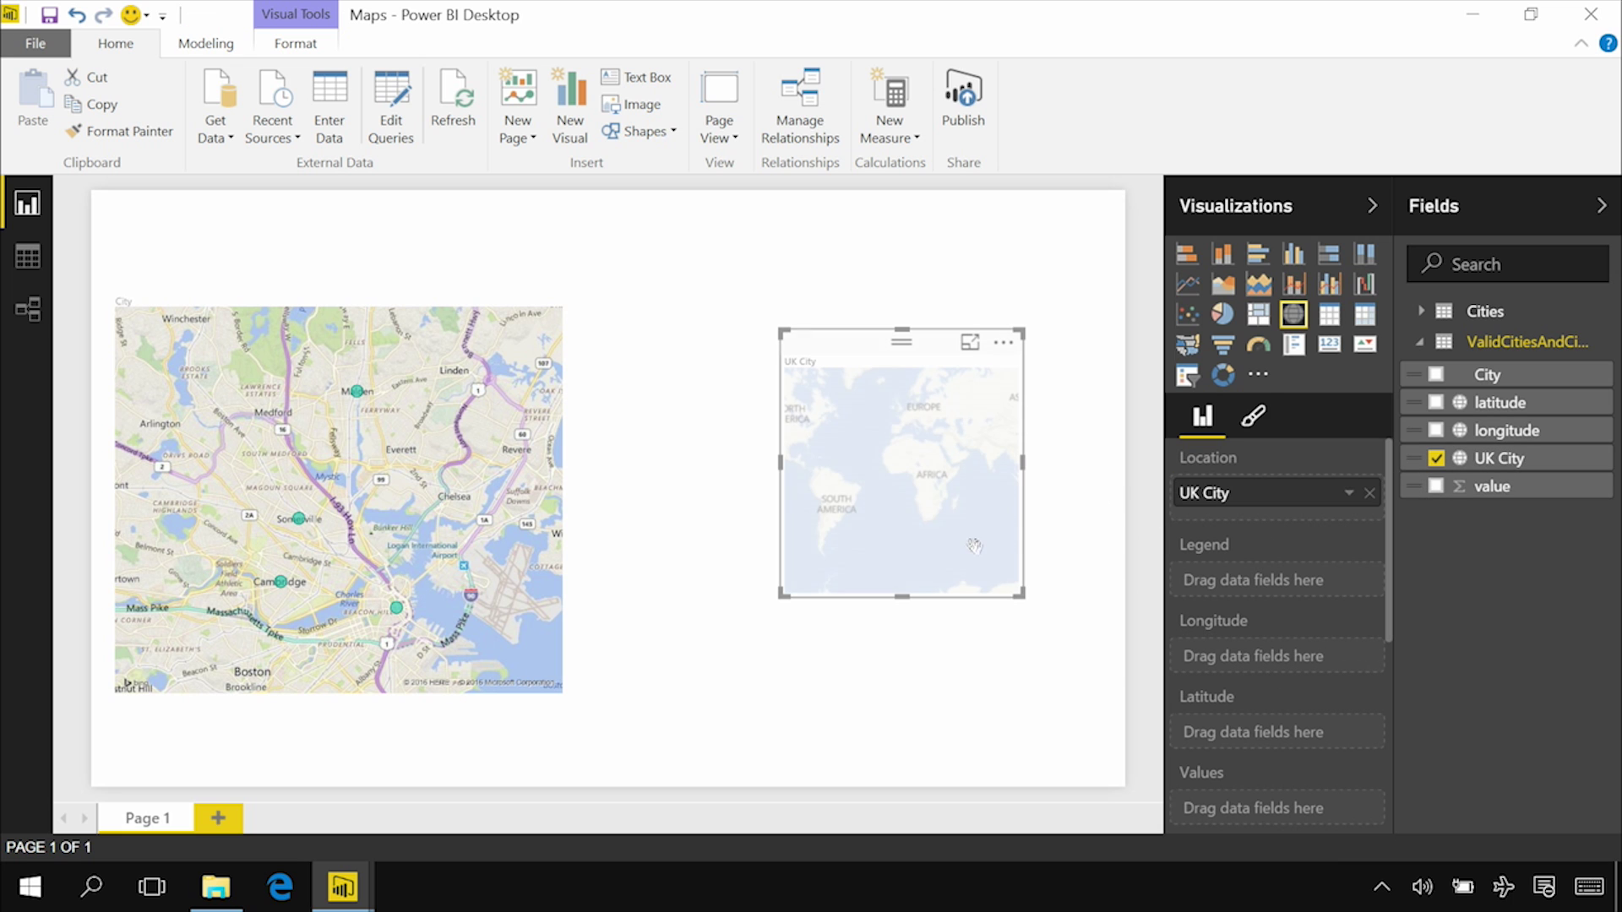
{"action": "left_click_drag", "start_coordinate": [929, 353], "coordinate": [769, 338]}
{"action": "left_click_drag", "start_coordinate": [858, 580], "coordinate": [1099, 754]}
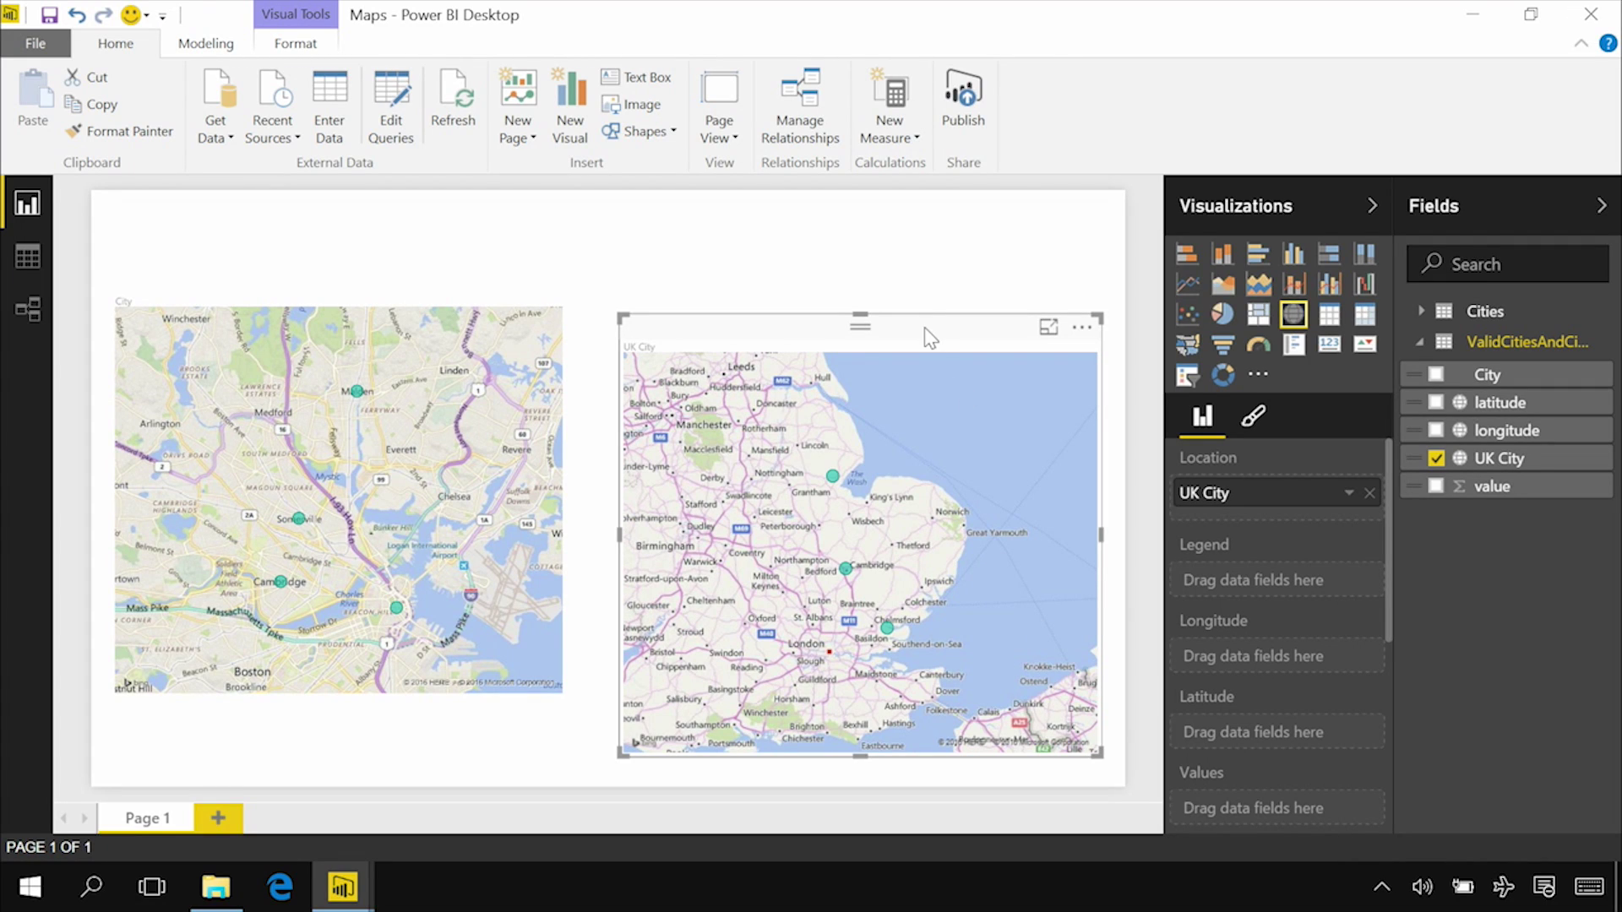
{"action": "key", "text": "Delete"}
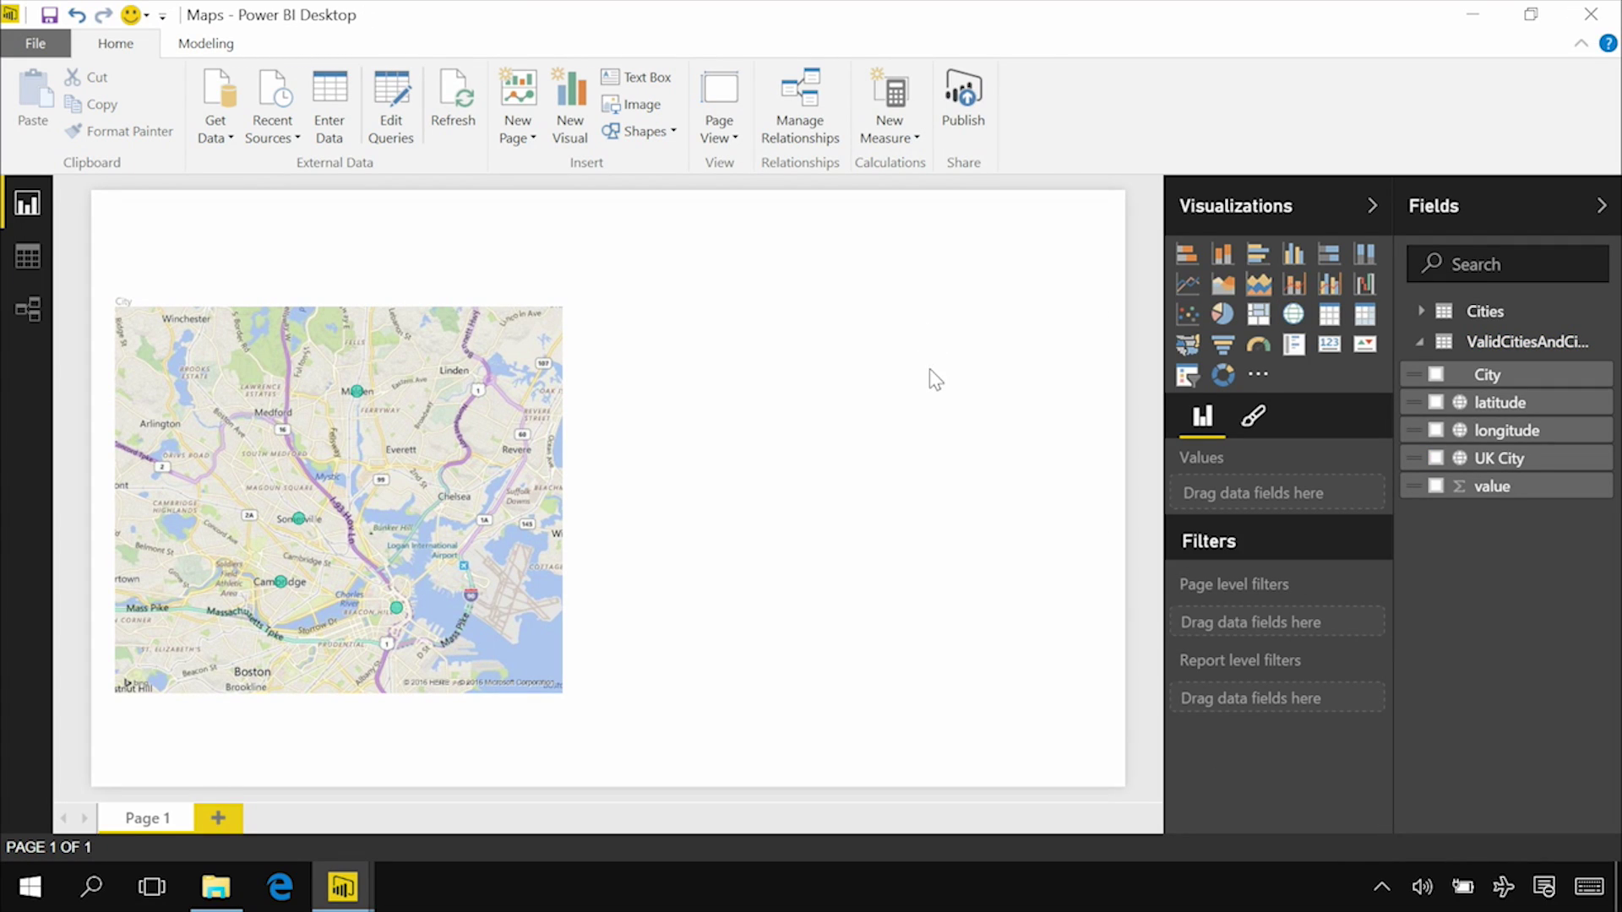
Step: Insert an empty map visual beside the City map and enlarge it to fill the page's right half
{"action": "left_click", "coordinate": [1506, 415]}
{"action": "left_click", "coordinate": [1508, 429]}
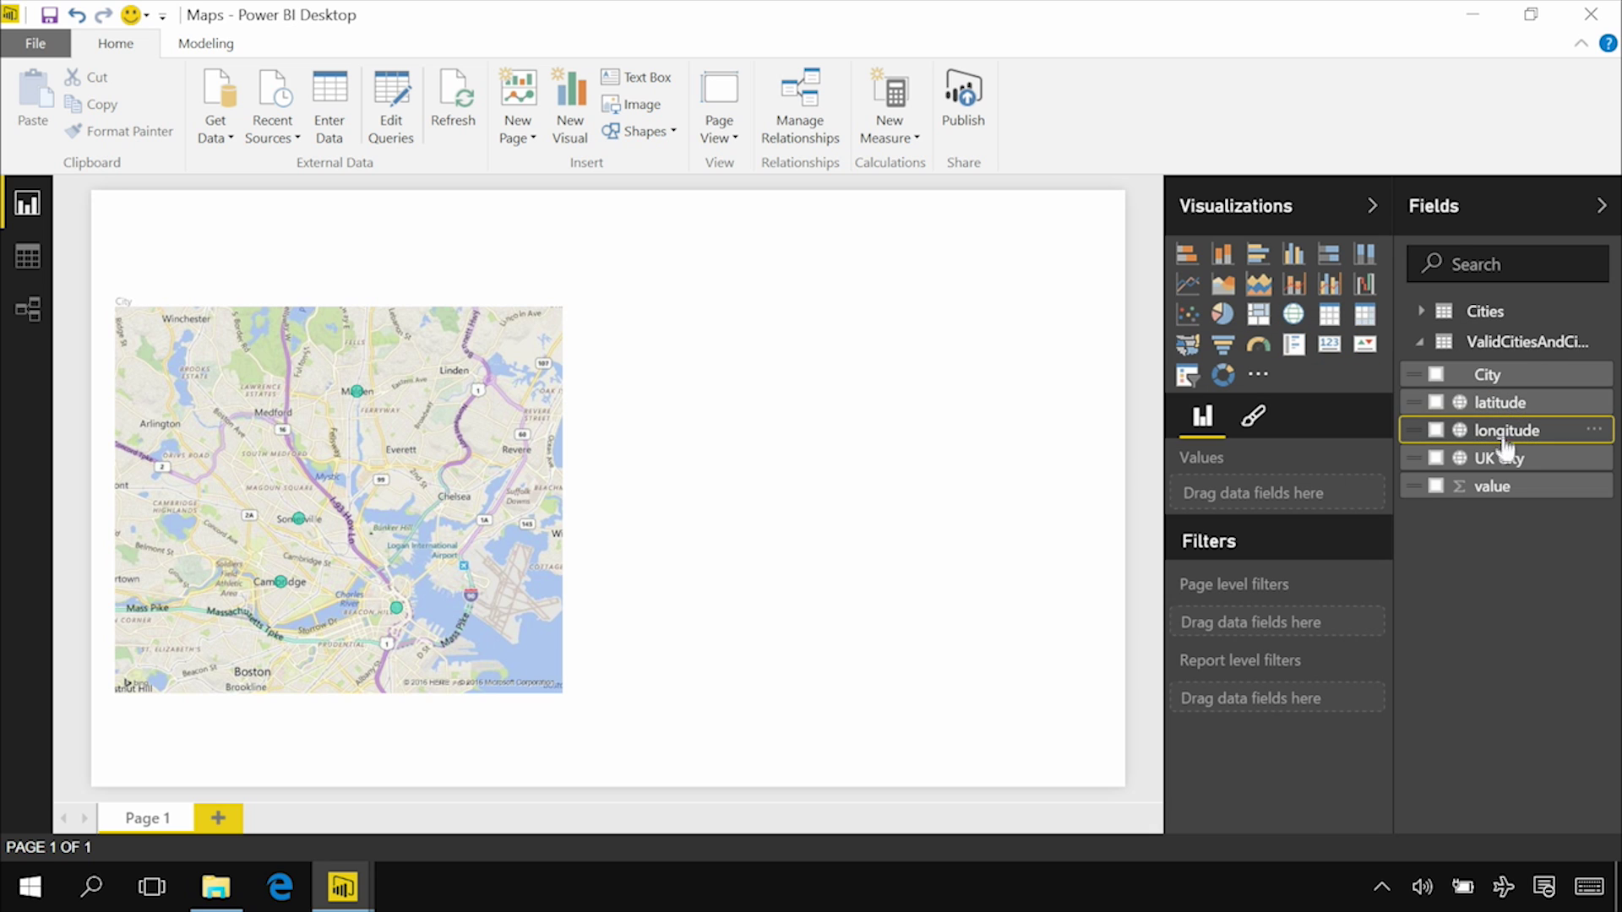
{"action": "left_click", "coordinate": [1292, 314]}
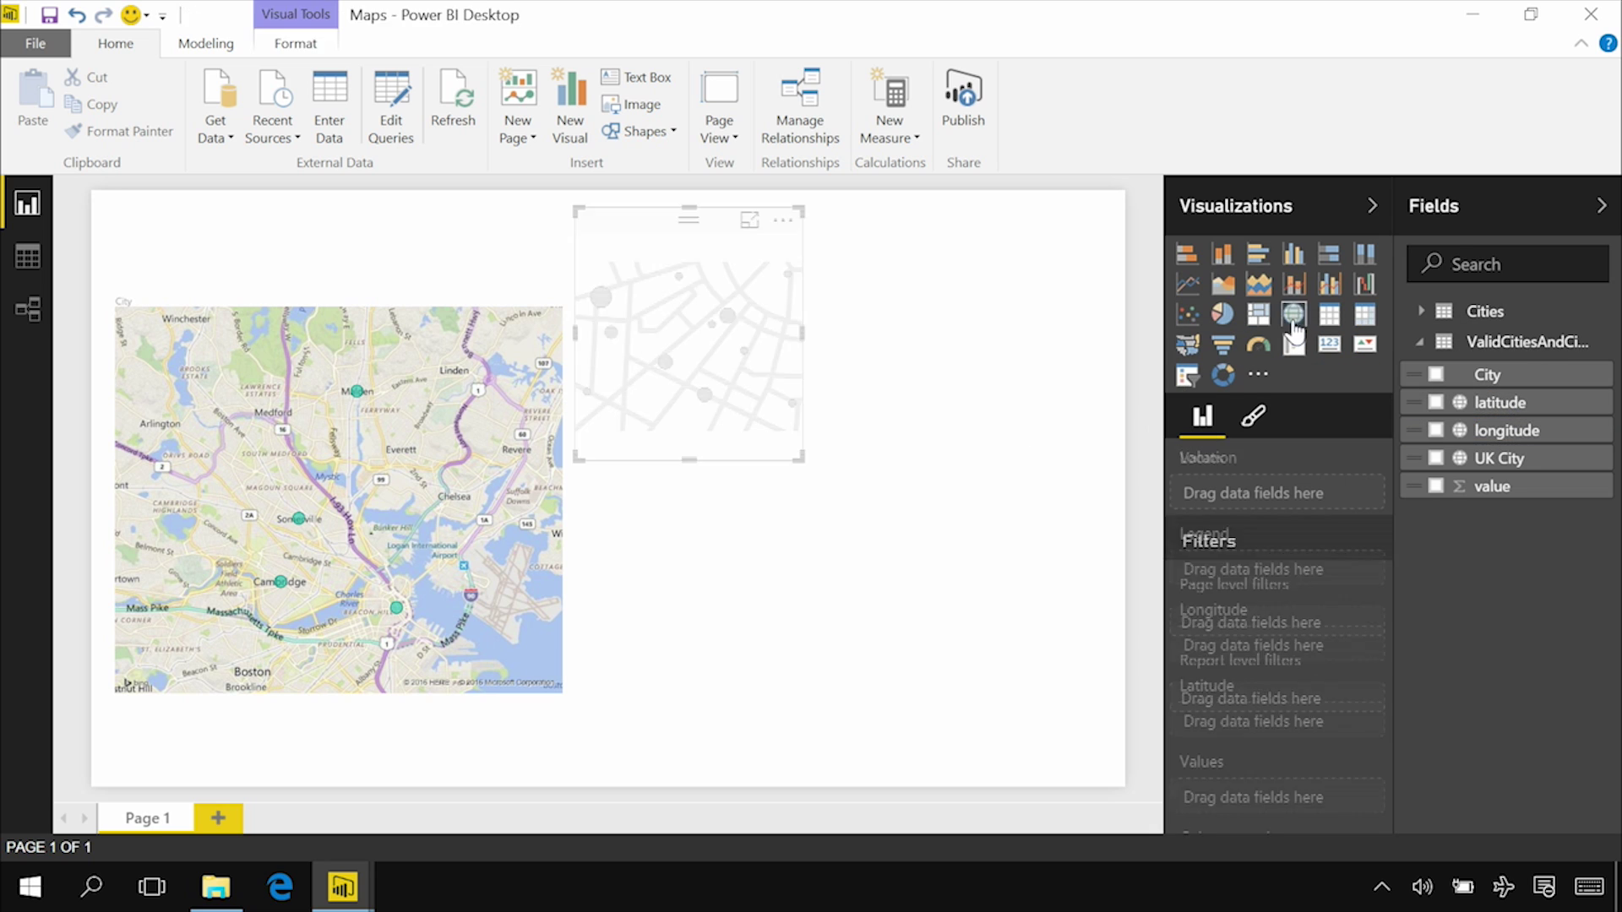
{"action": "left_click", "coordinate": [1024, 684]}
{"action": "left_click", "coordinate": [800, 453]}
{"action": "left_click_drag", "start_coordinate": [799, 455], "coordinate": [1134, 730]}
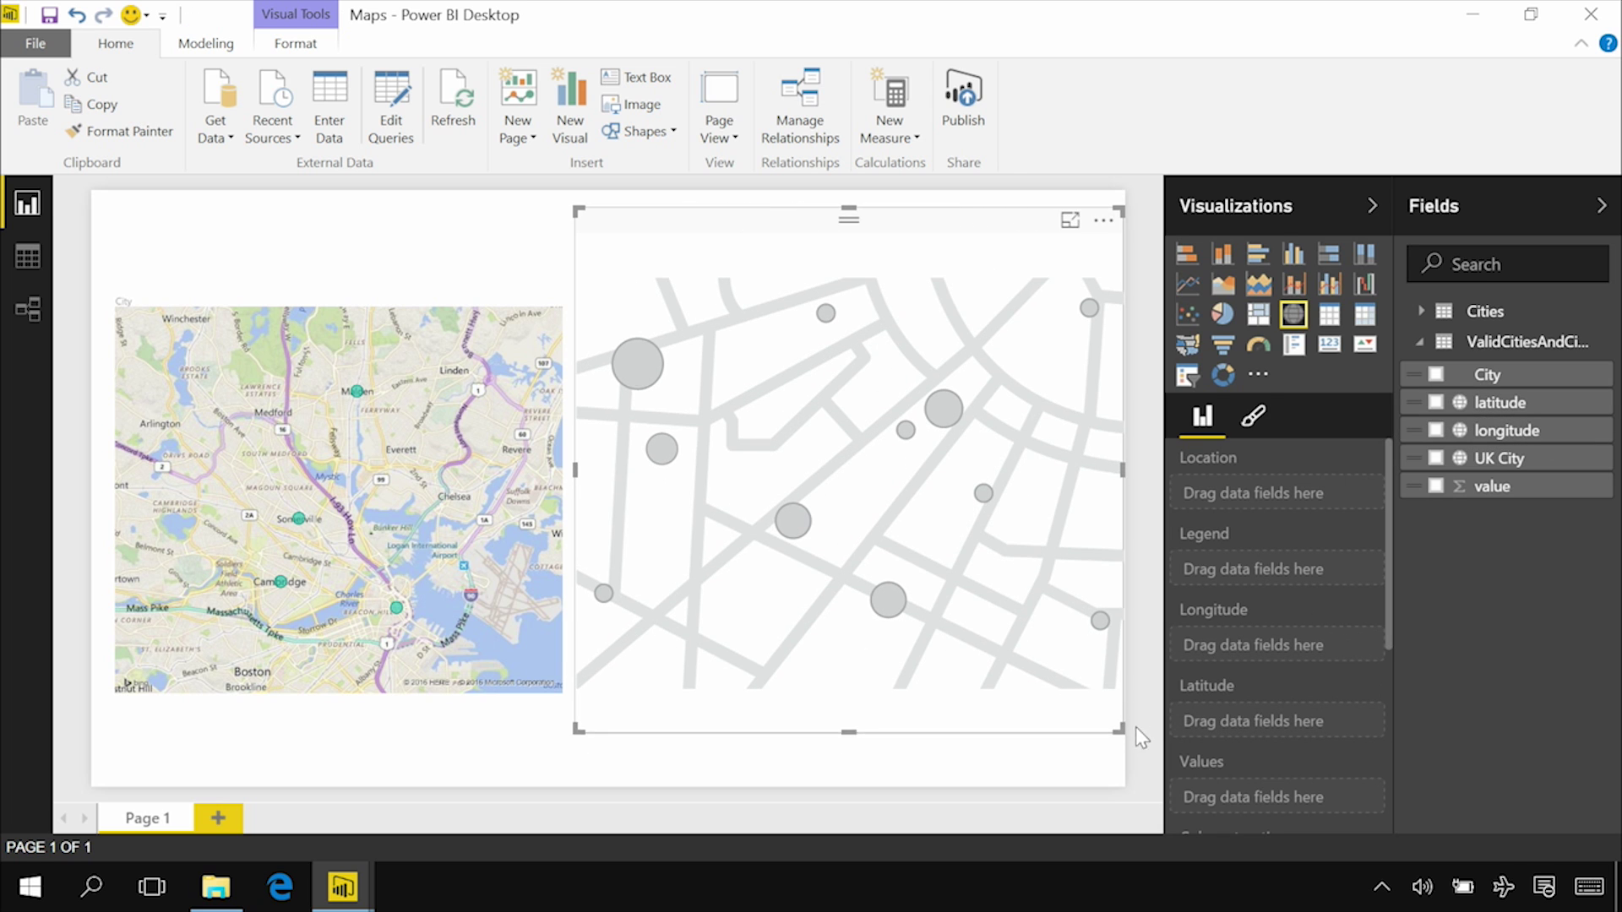
{"action": "left_click", "coordinate": [926, 477]}
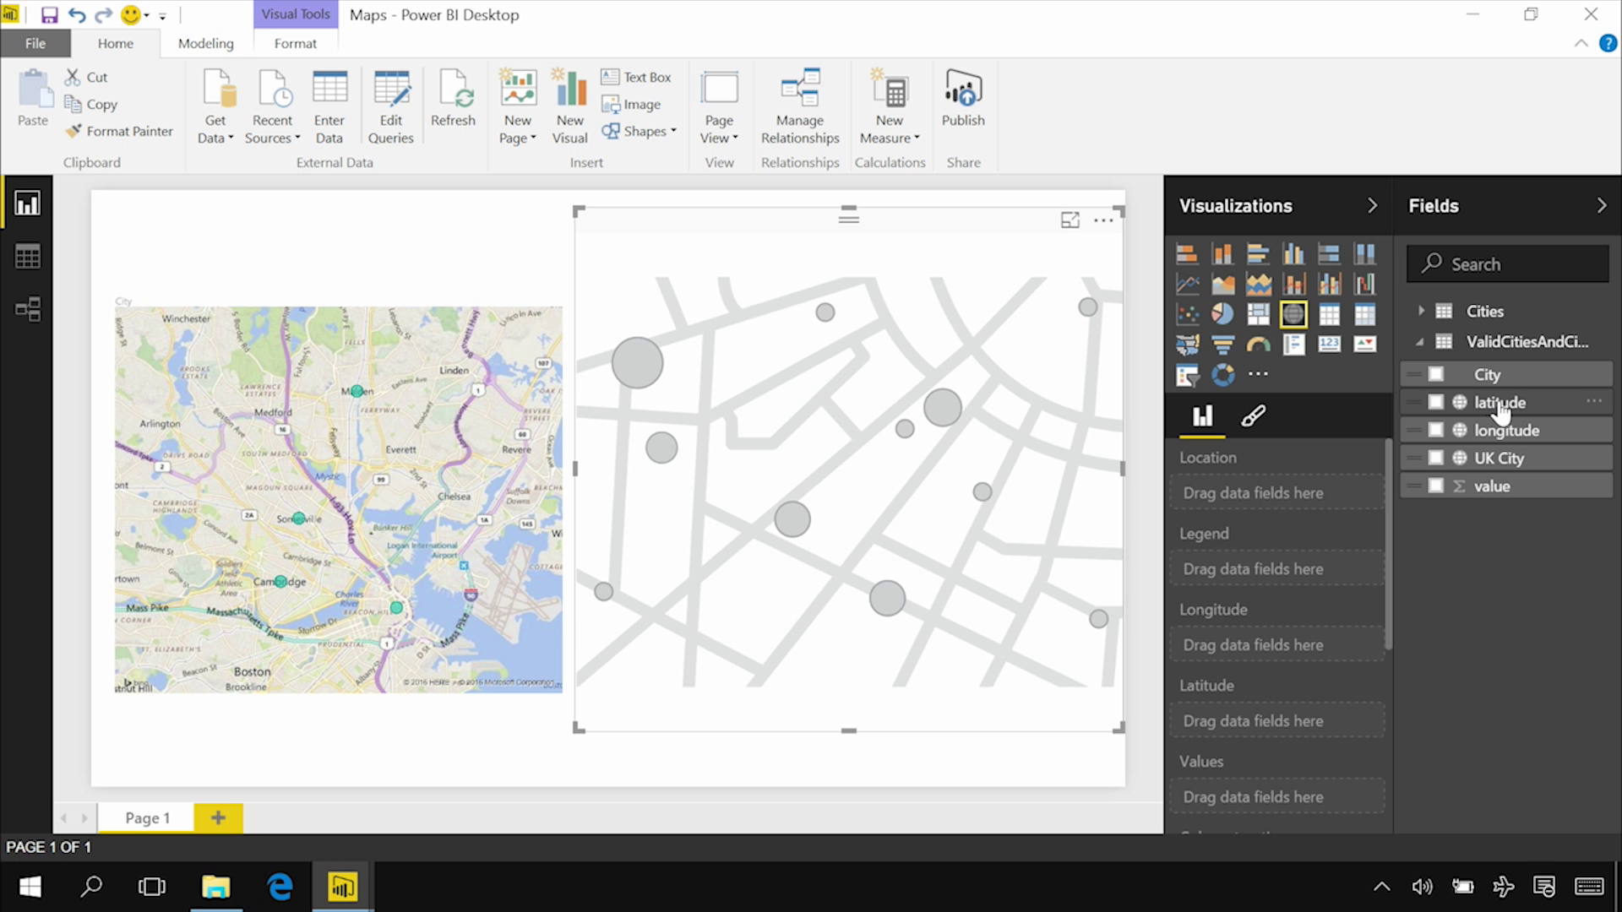
Step: Assign the latitude and longitude fields to the new map's Latitude and Longitude to plot the points
{"action": "left_click_drag", "start_coordinate": [1499, 404], "coordinate": [1281, 724]}
{"action": "left_click_drag", "start_coordinate": [1487, 431], "coordinate": [1267, 649]}
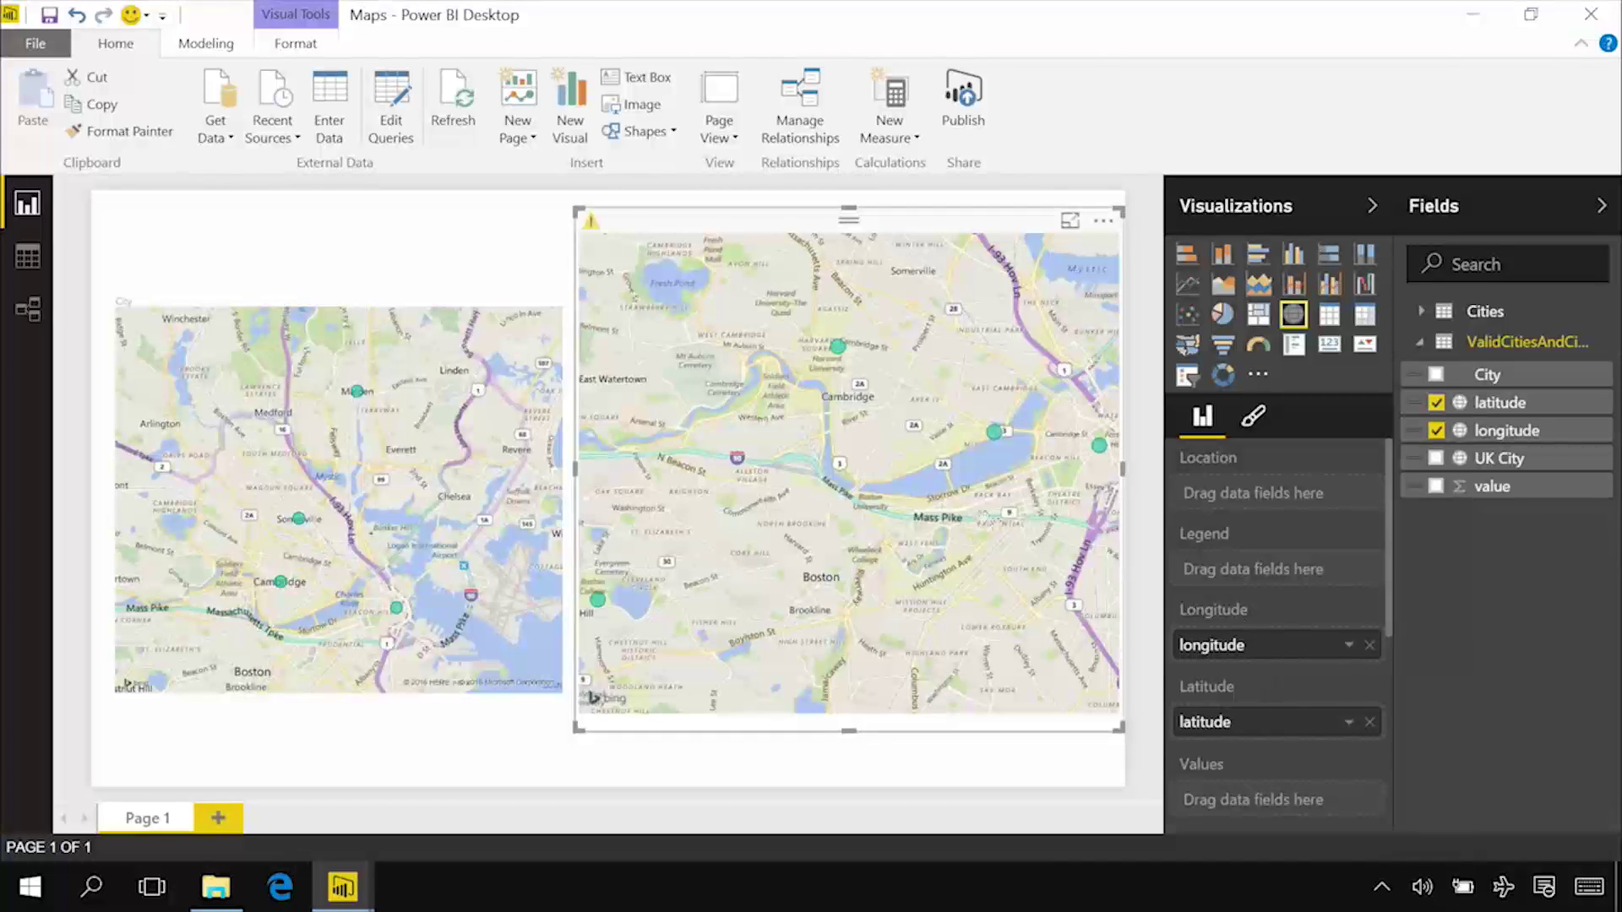
{"action": "scroll", "coordinate": [791, 435], "scroll_direction": "down", "scroll_amount": 5}
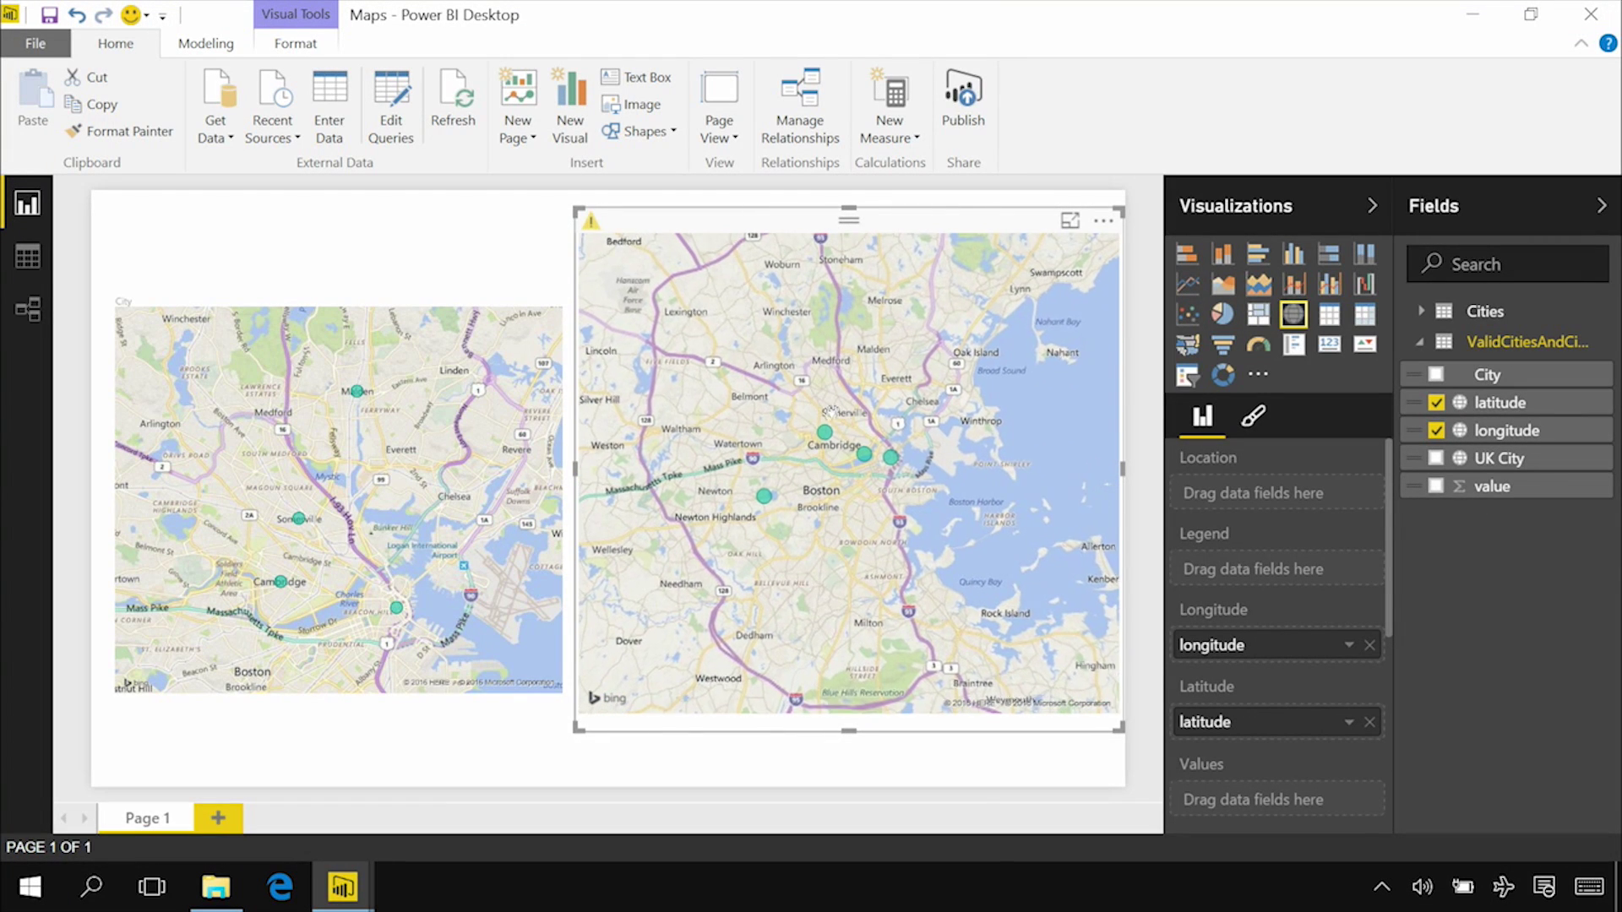